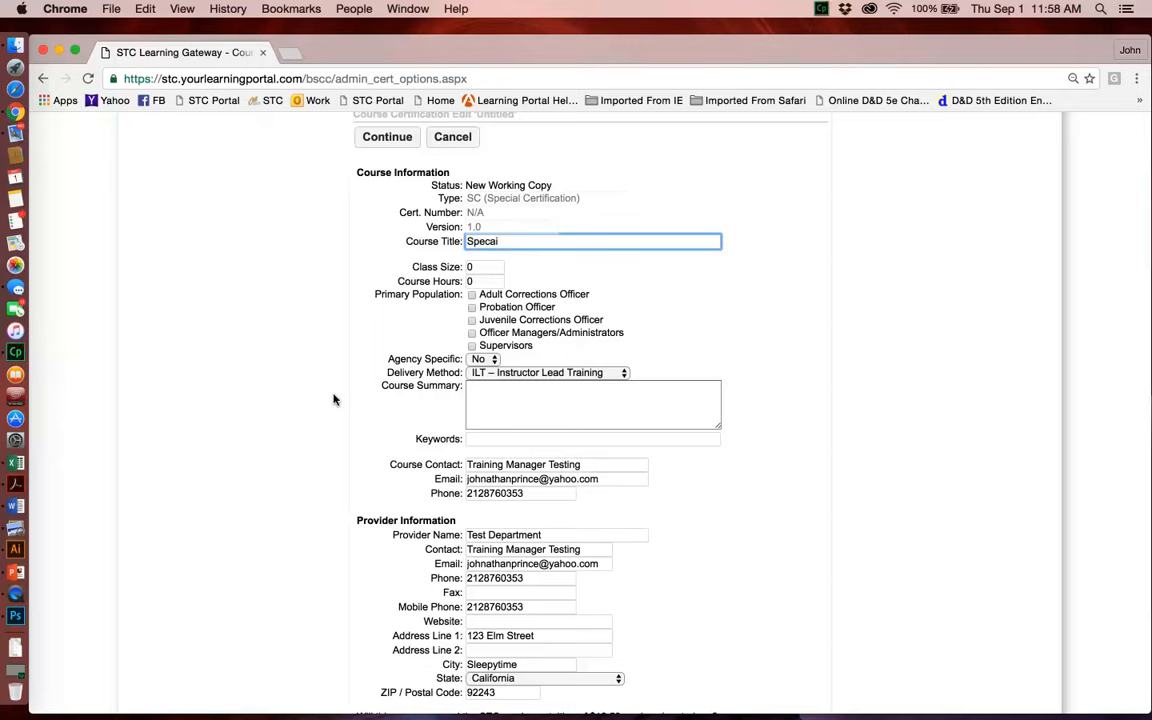
Step: Complete the course title so that it reads "Sp Cert Test"
type("Cert Test")
left_click(497, 241)
key("BackSpace")
key("BackSpace")
key("BackSpace")
key("BackSpace")
Step: Set both the class size and the course hours to 8
left_click(491, 268)
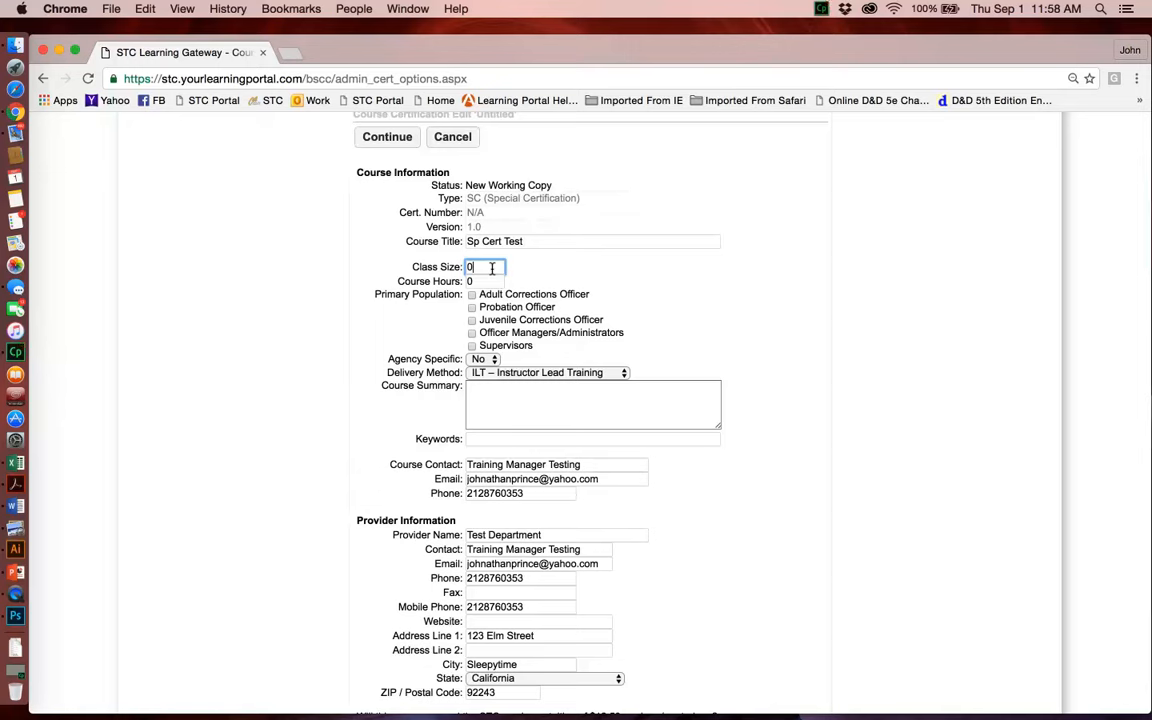
key("Tab")
type("8")
Step: Select all five primary populations: Adult Corrections Officer, Probation Officer, Juvenile Corrections Officer, Officer Managers/Administrators and Supervisors
left_click(472, 295)
left_click(472, 307)
left_click(472, 320)
left_click(472, 333)
left_click(472, 346)
Step: Write the course summary as "Brief" with "POST Control - 433453" on a second line
left_click(505, 391)
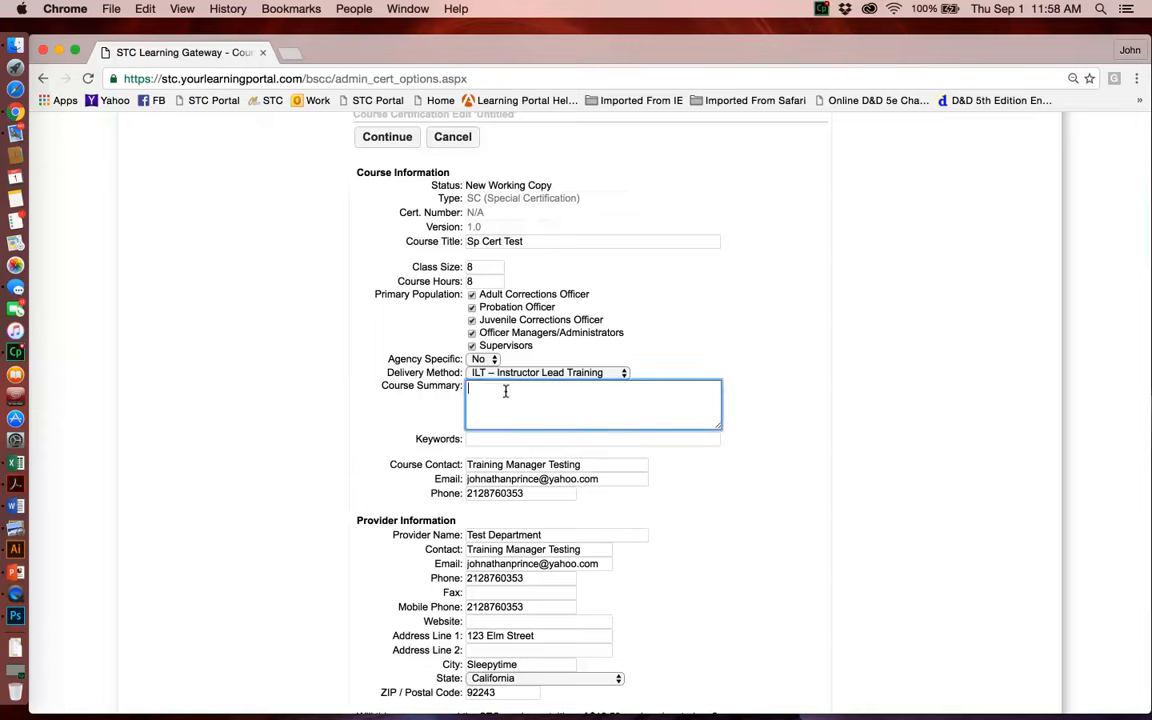
type("Brief")
key("Return")
type("POST Control - 433453")
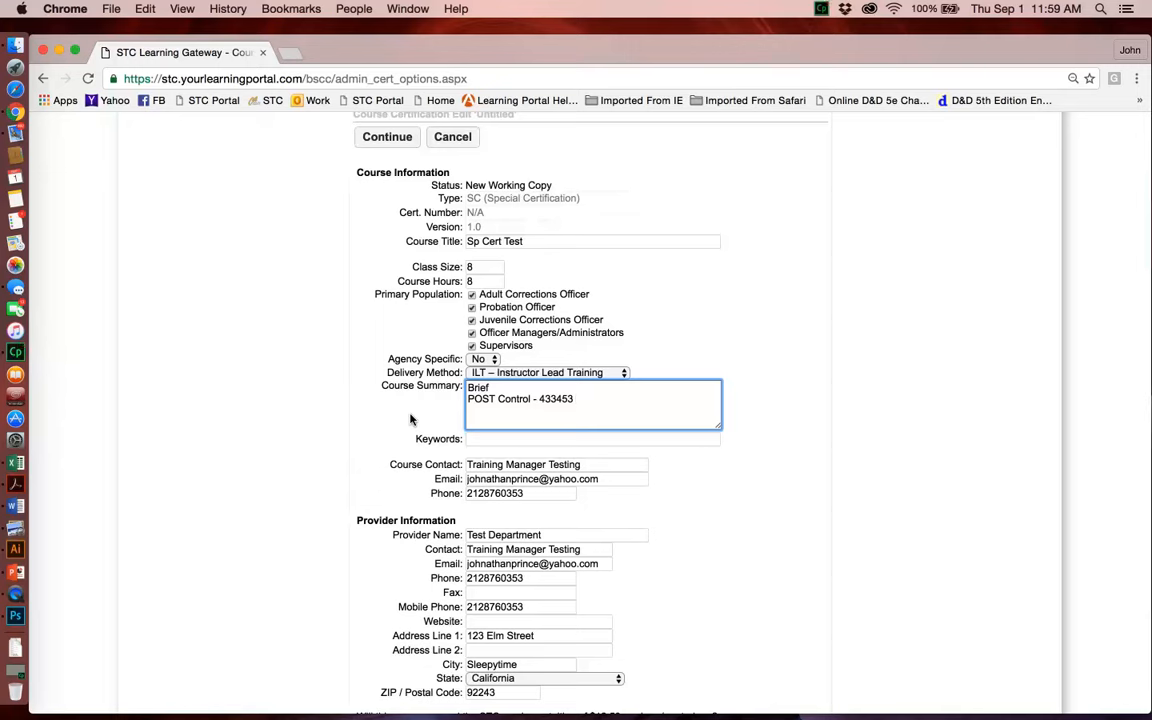
Step: Set the course's Agency Specific option to Yes
left_click(477, 439)
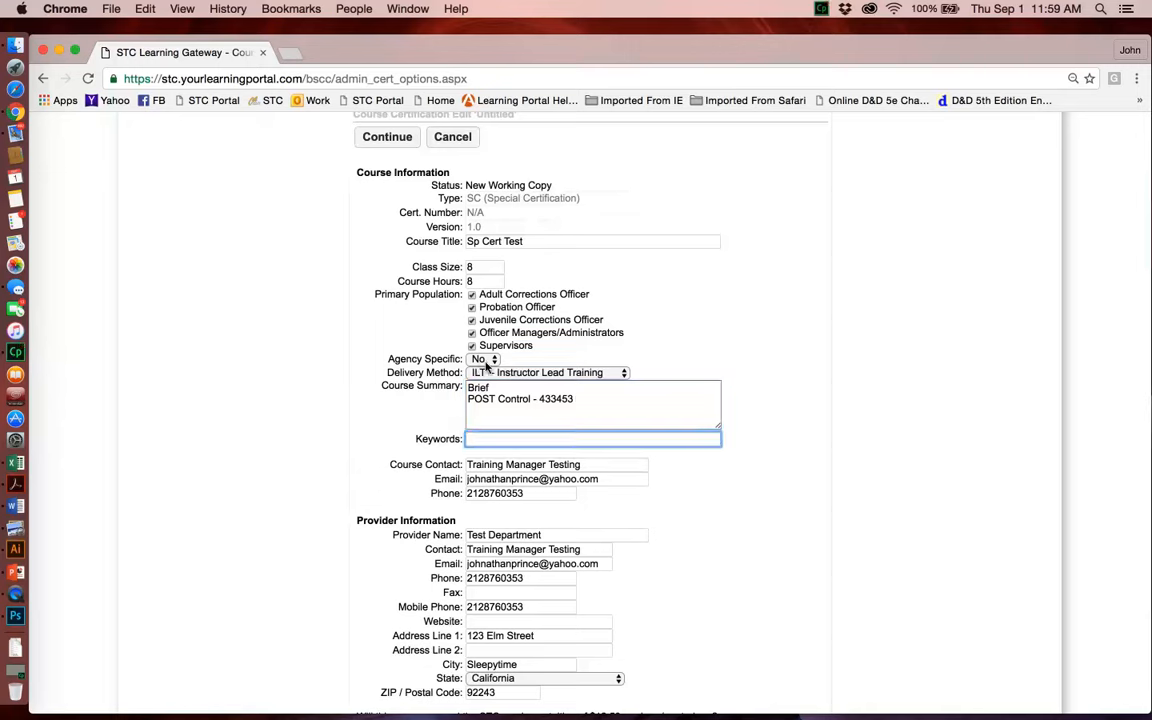
left_click(483, 360)
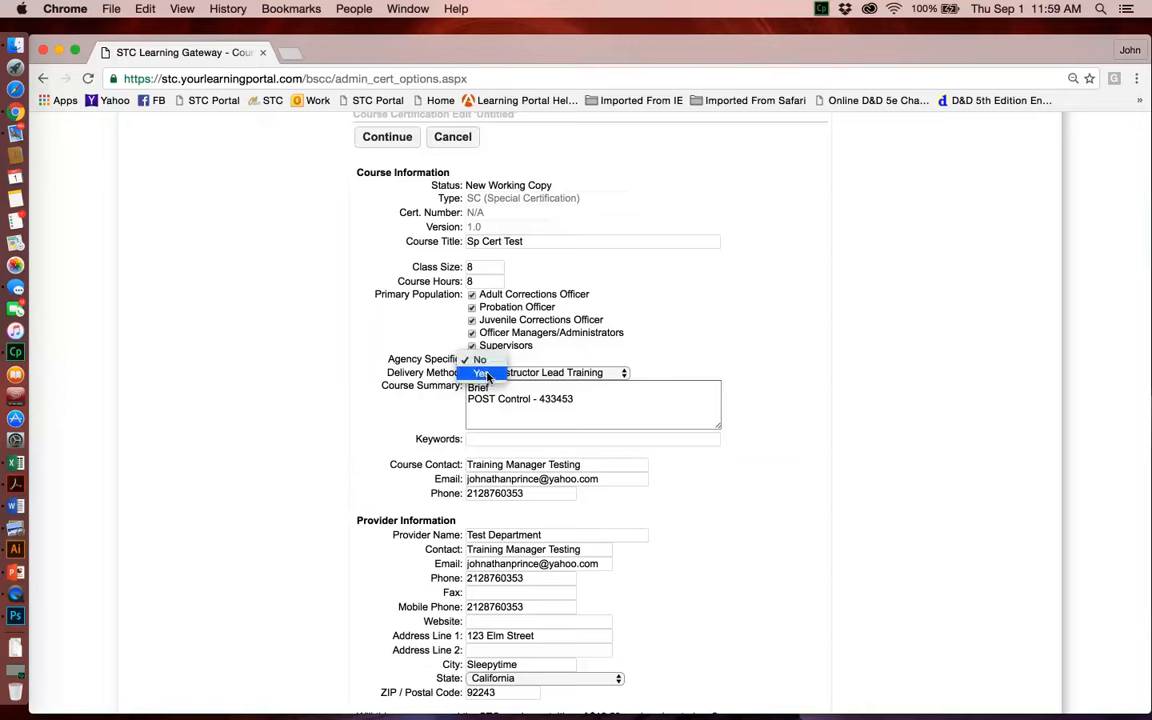
left_click(487, 374)
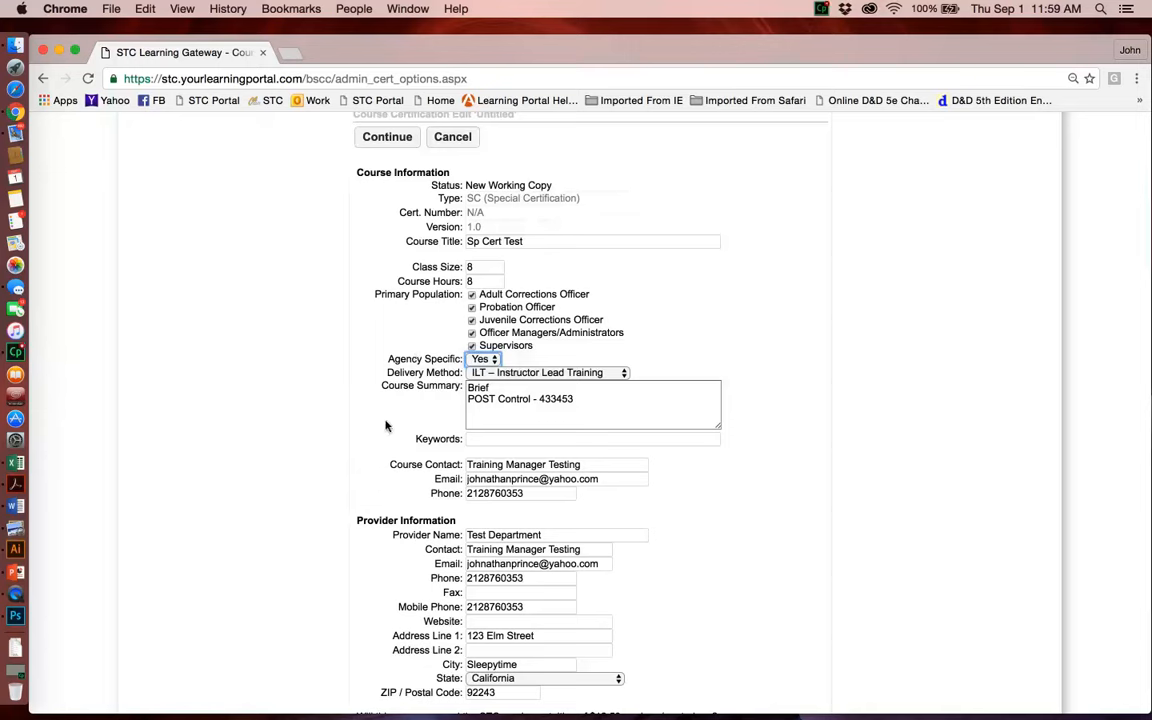
Step: Enter "1) WHATEVER" as the course's performance objective
scroll(389, 430, "down", 2)
scroll(387, 430, "down", 1)
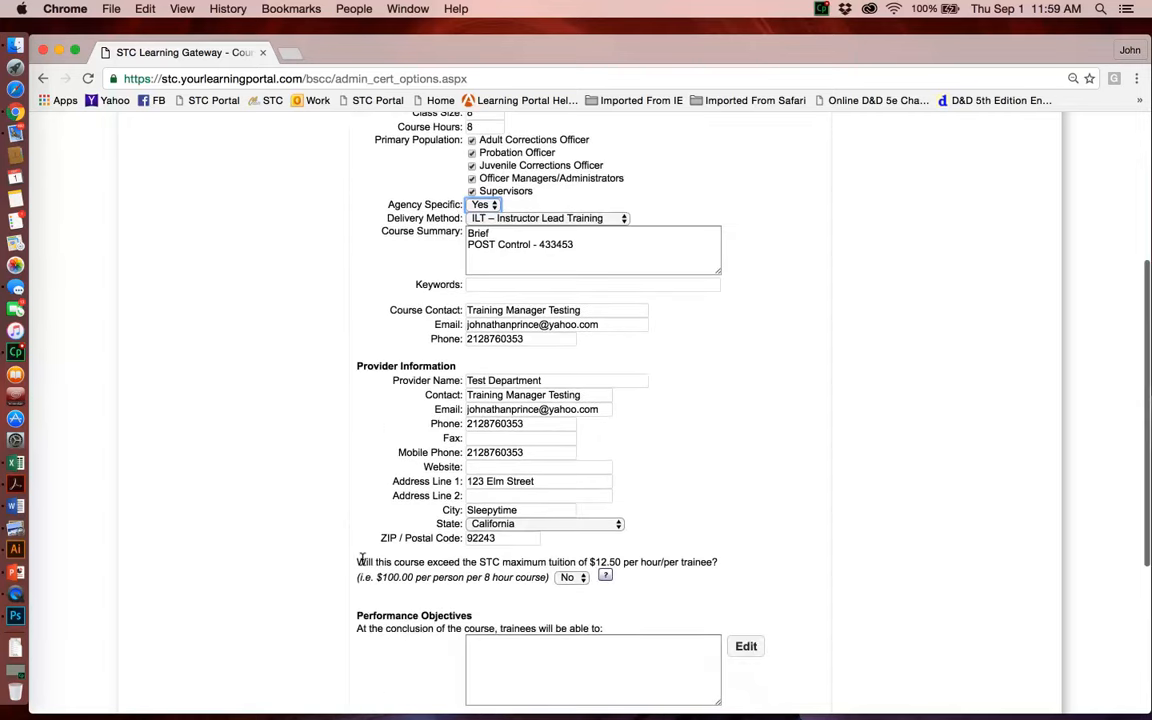
scroll(350, 480, "down", 4)
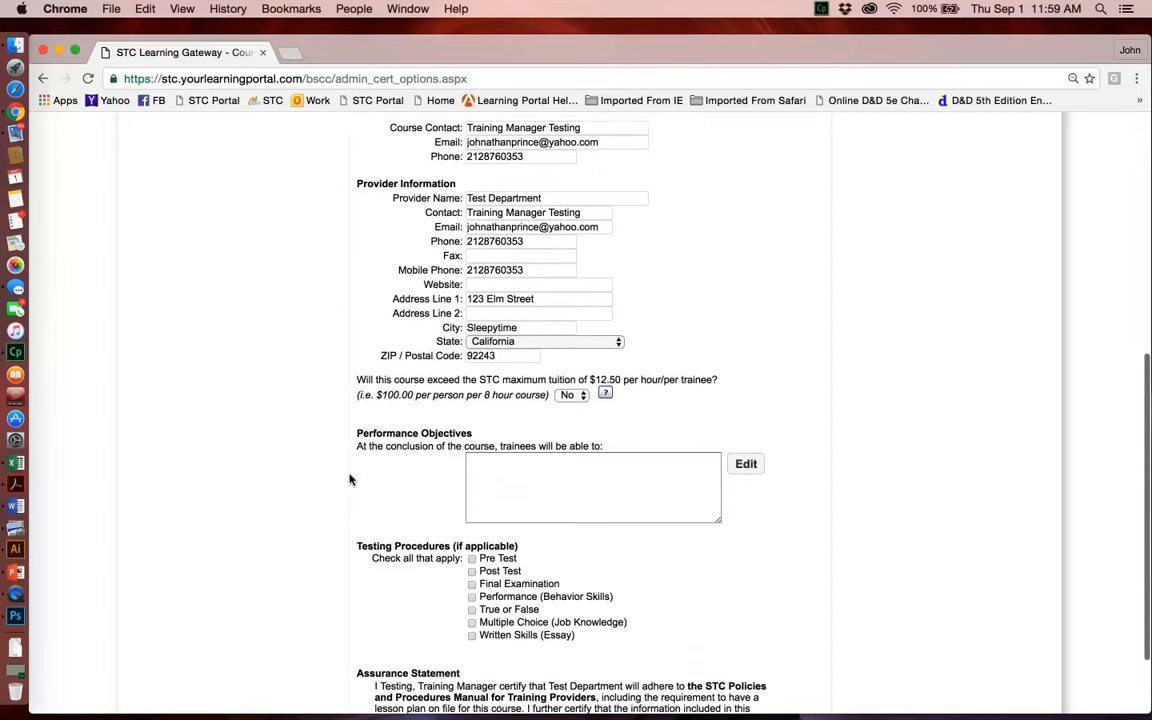
left_click(482, 461)
type("1")
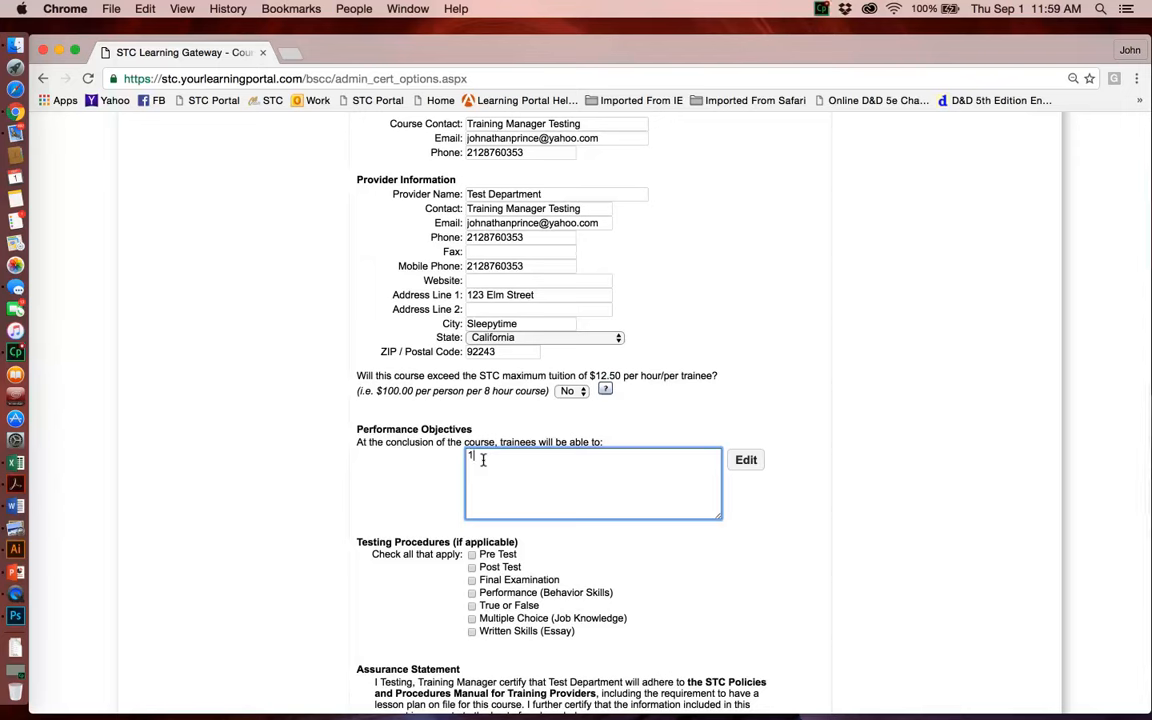
type(")")
type("WHATEVER")
Step: Set Assured by Provider to Yes and continue to save the course certification
scroll(470, 640, "down", 3)
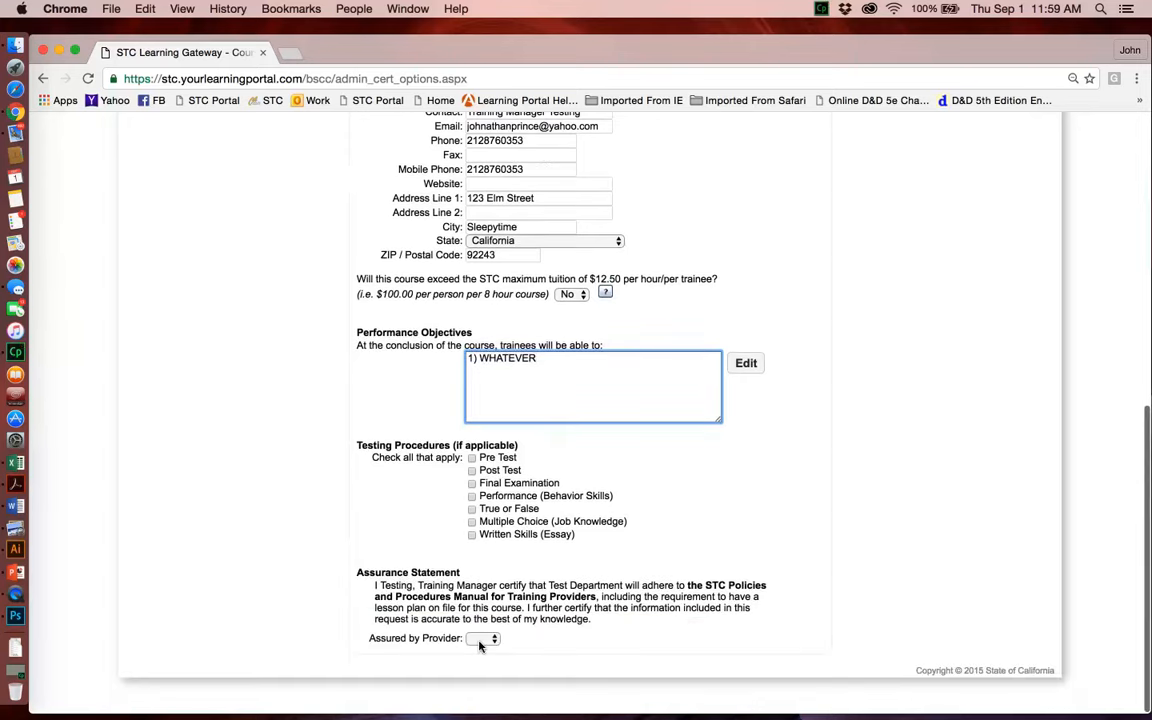
left_click(480, 638)
left_click(480, 655)
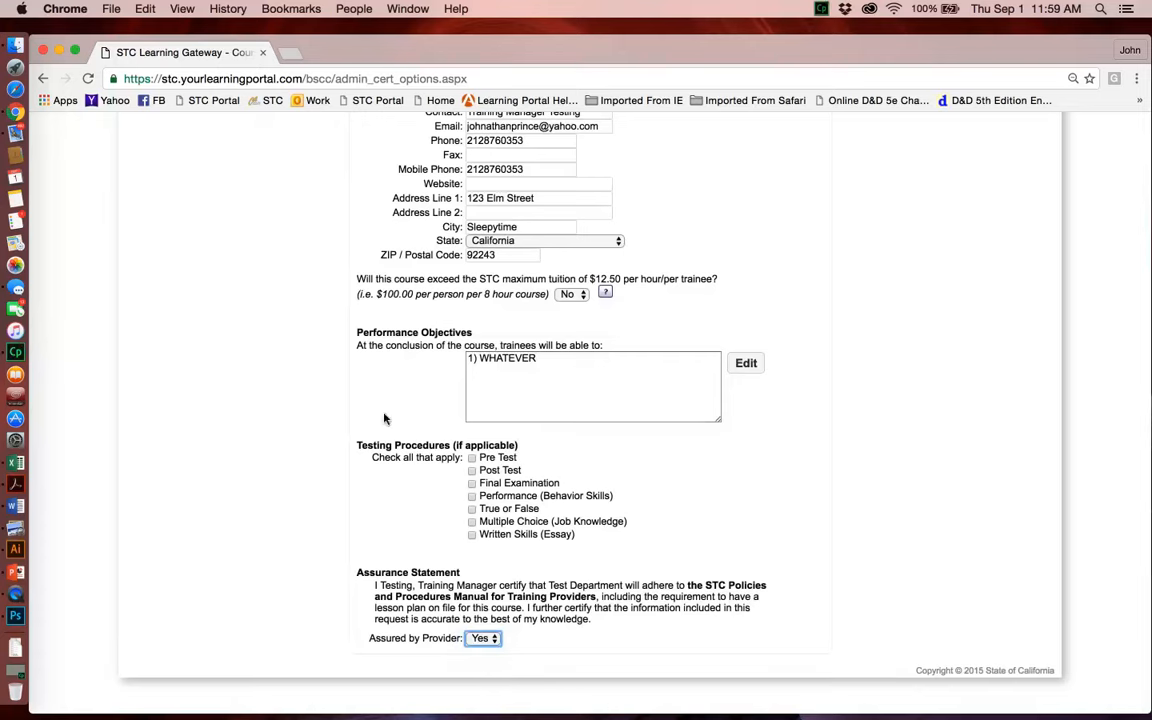
scroll(336, 306, "up", 10)
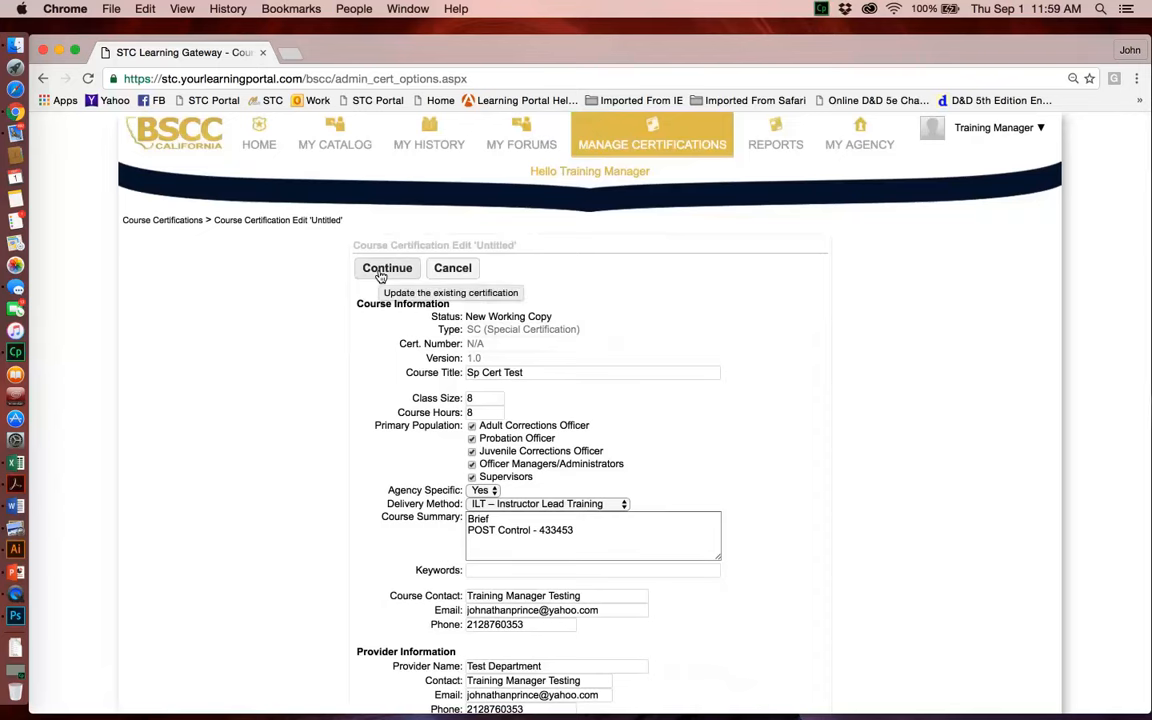
left_click(380, 277)
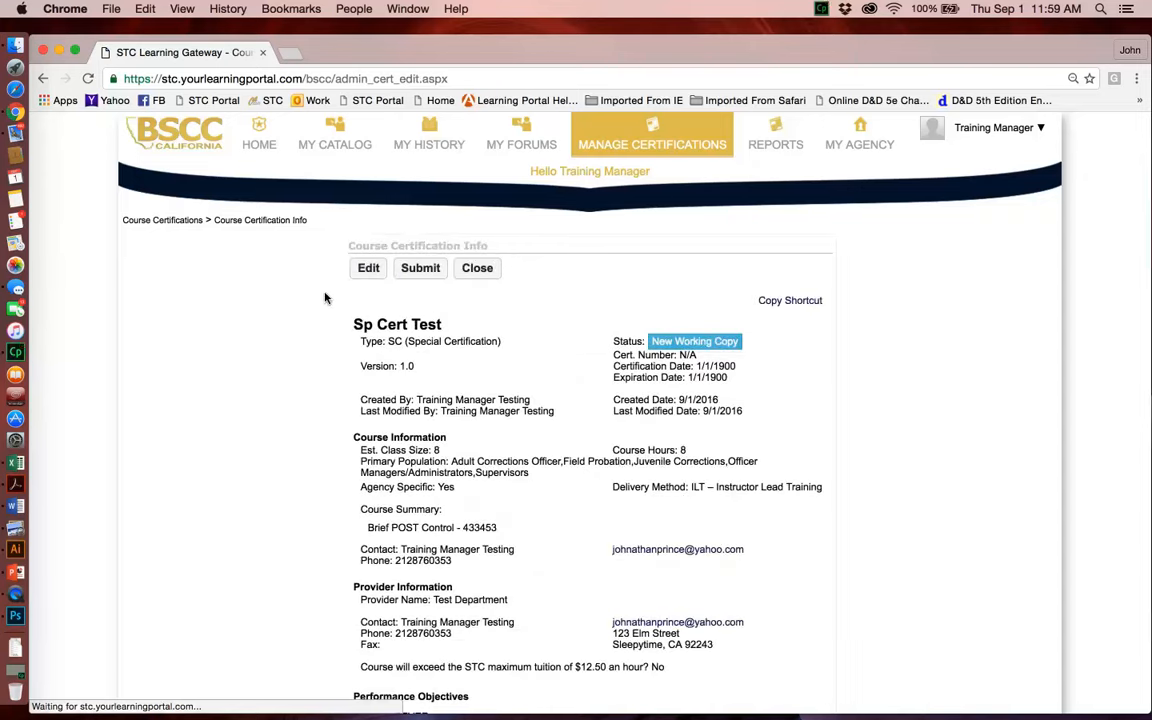
Step: Open the certification's course instructors for editing and start creating a new instructor user
scroll(334, 364, "down", 10)
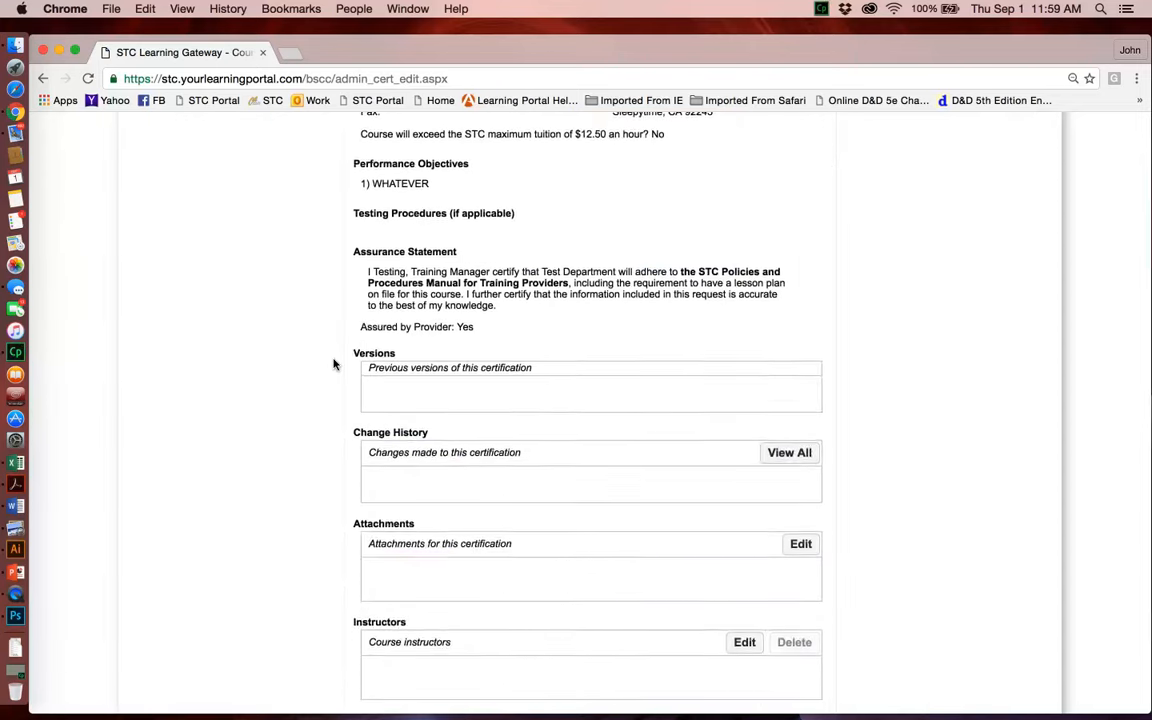
scroll(334, 364, "down", 5)
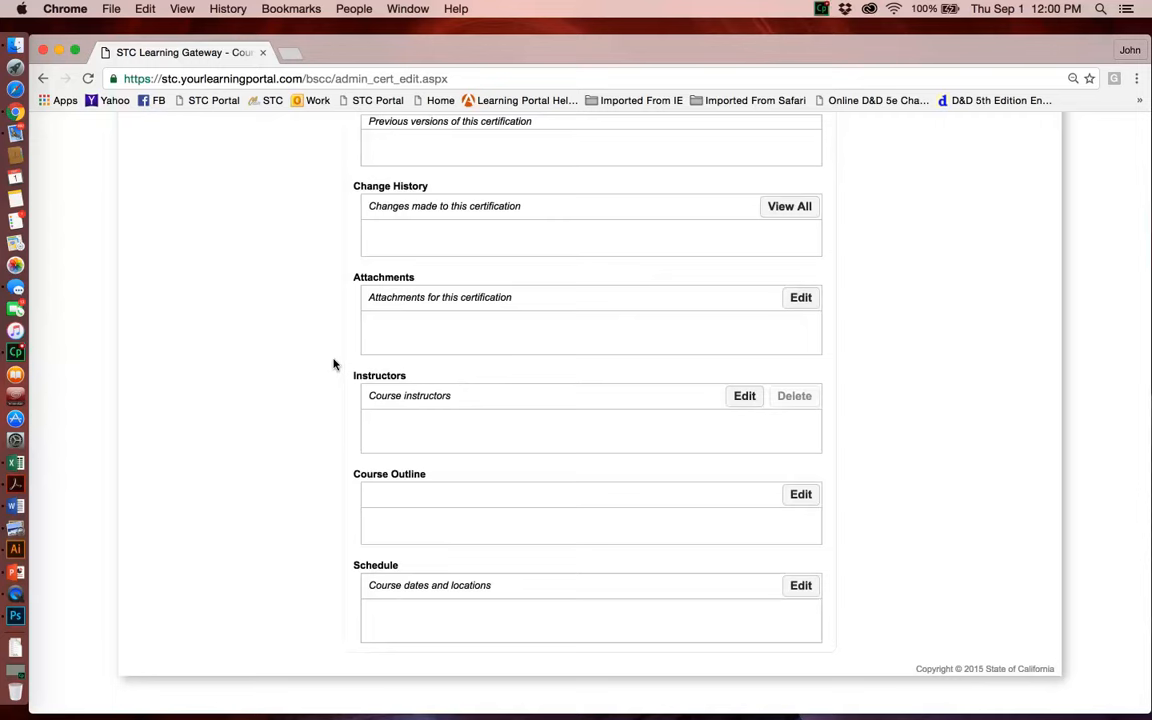
left_click(745, 399)
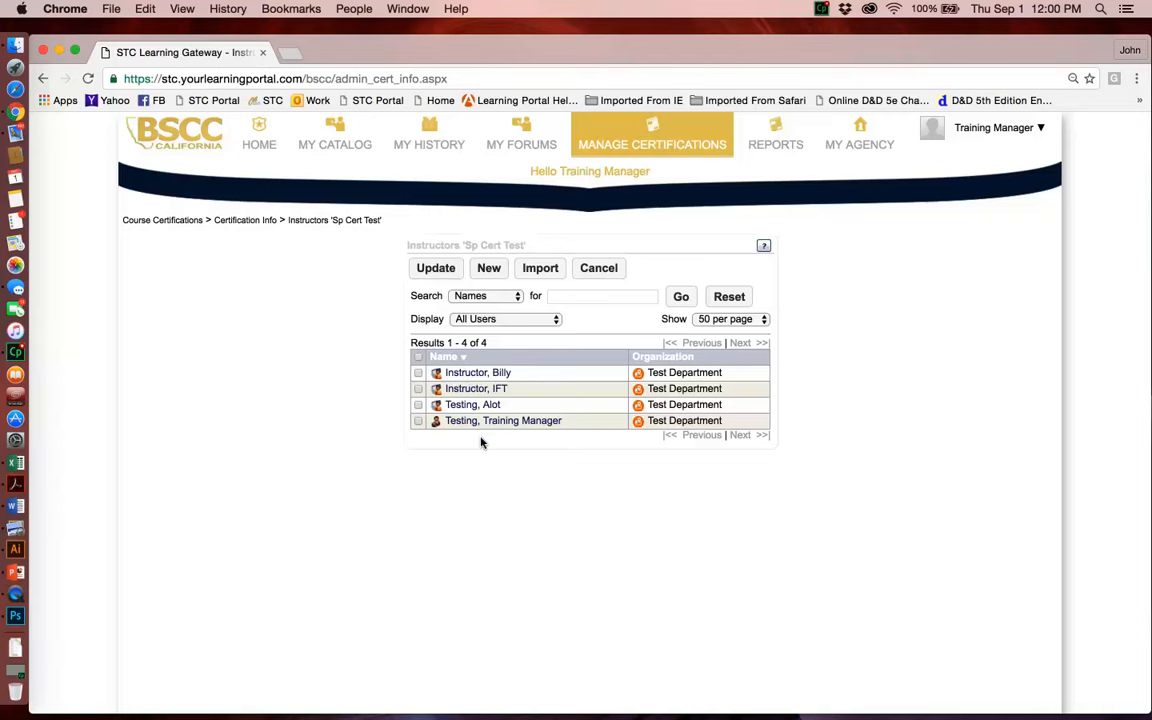
left_click(497, 270)
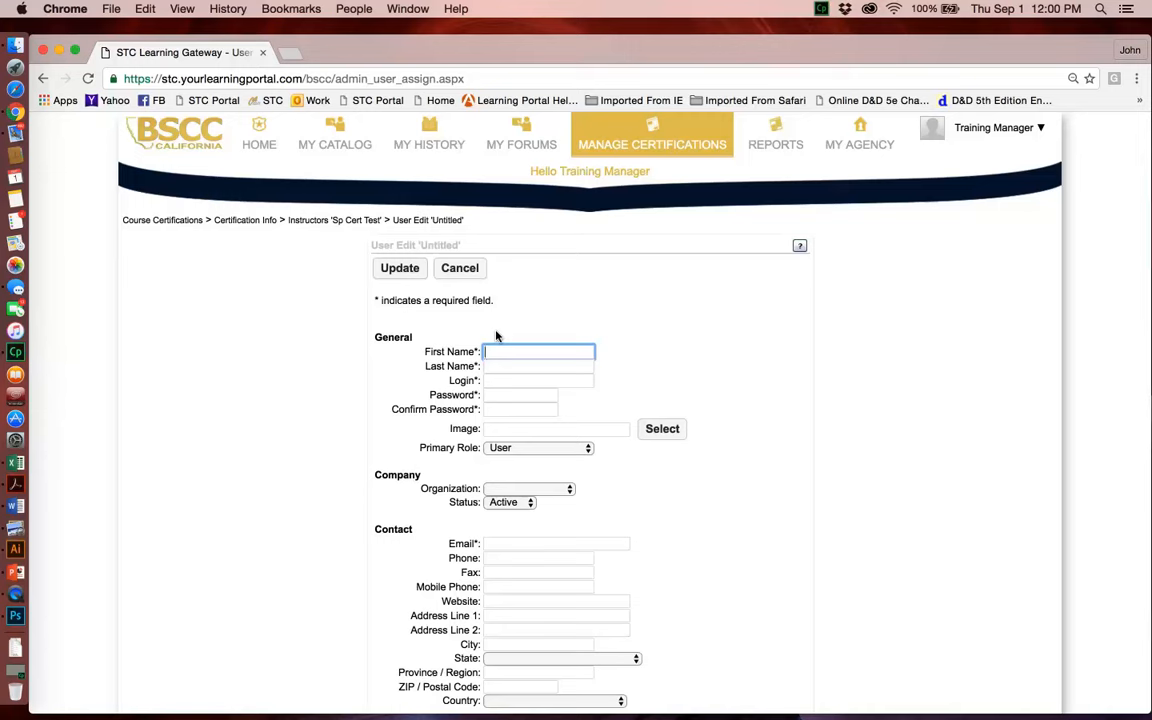
Step: Enter the new instructor's first name, last name and login
type("POST")
key("Tab")
type("CERT INSTRU")
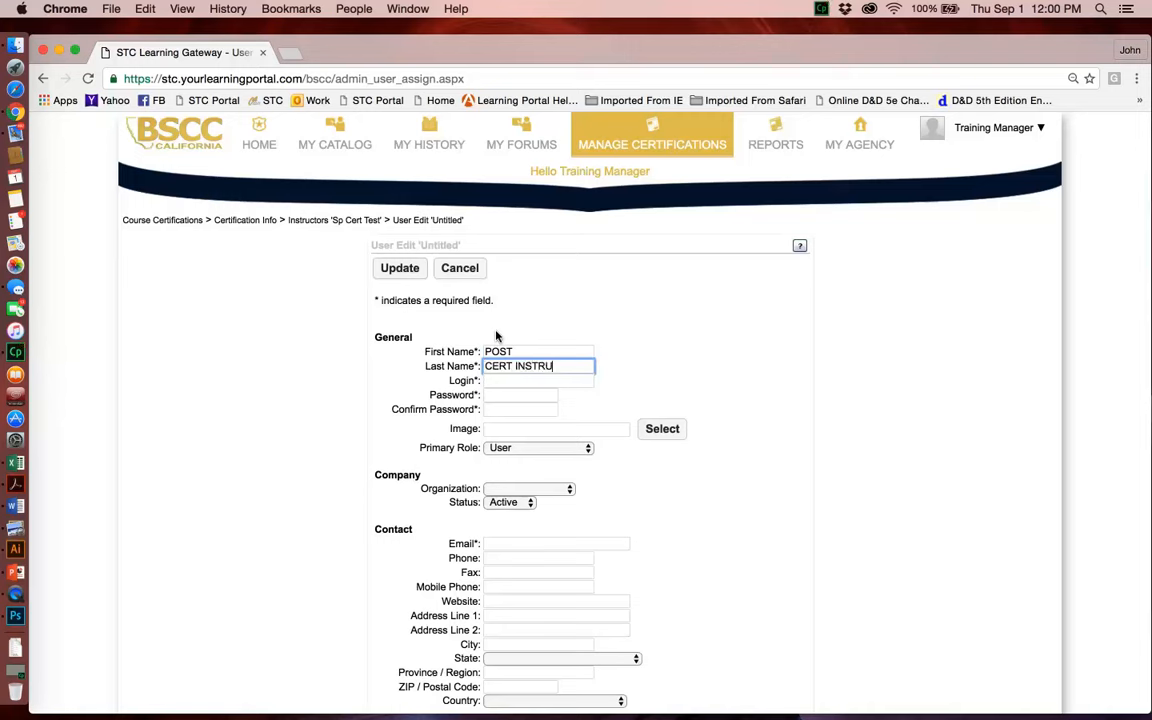
type("CTOR")
key("Tab")
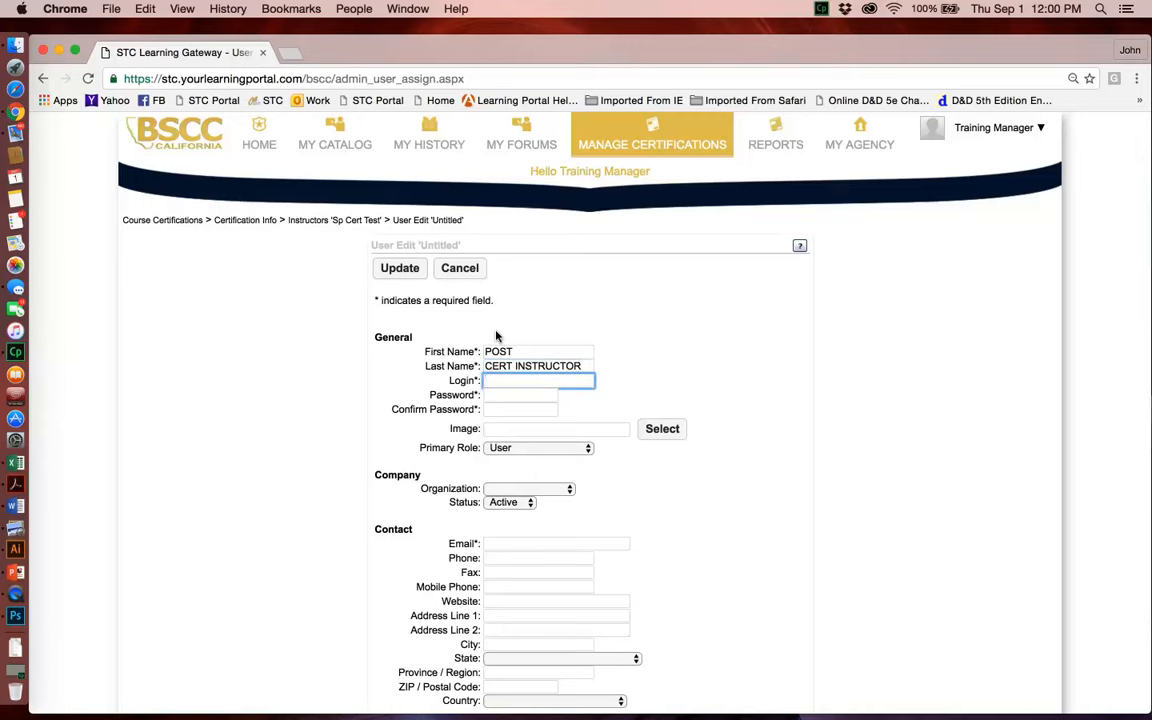
type("POST")
key("Tab")
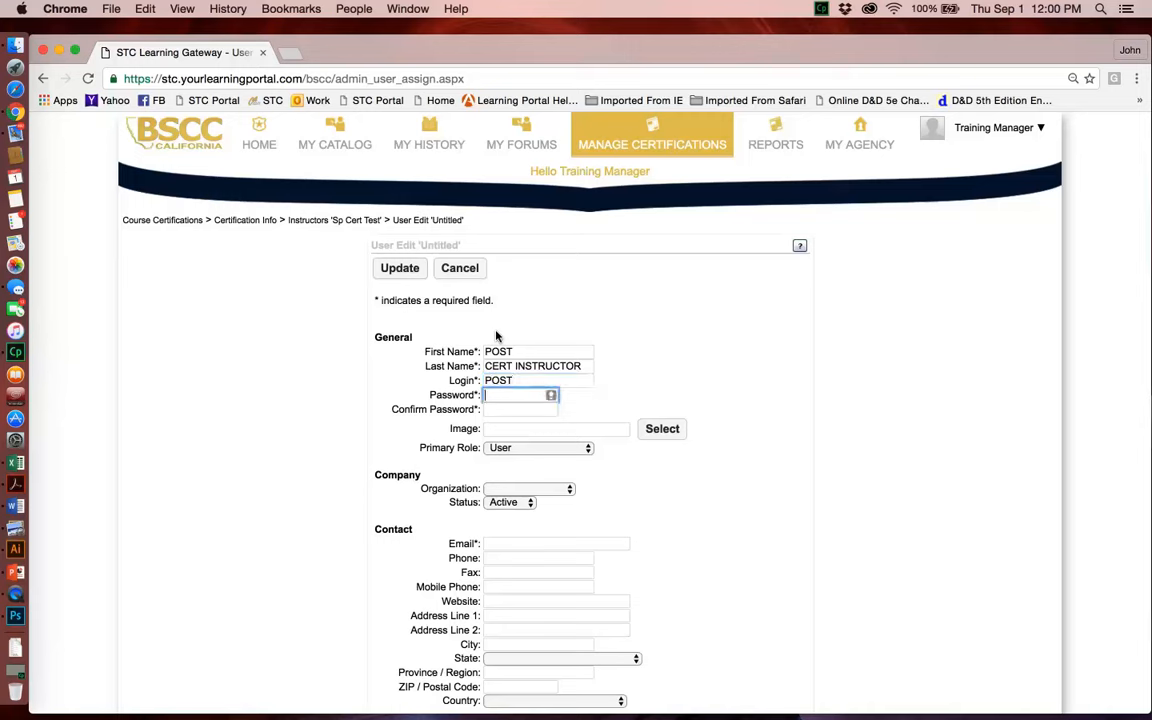
Step: Enter the new user's account password and repeat it in the Confirm Password field
type("••••••••")
key("Tab")
type("••••••••")
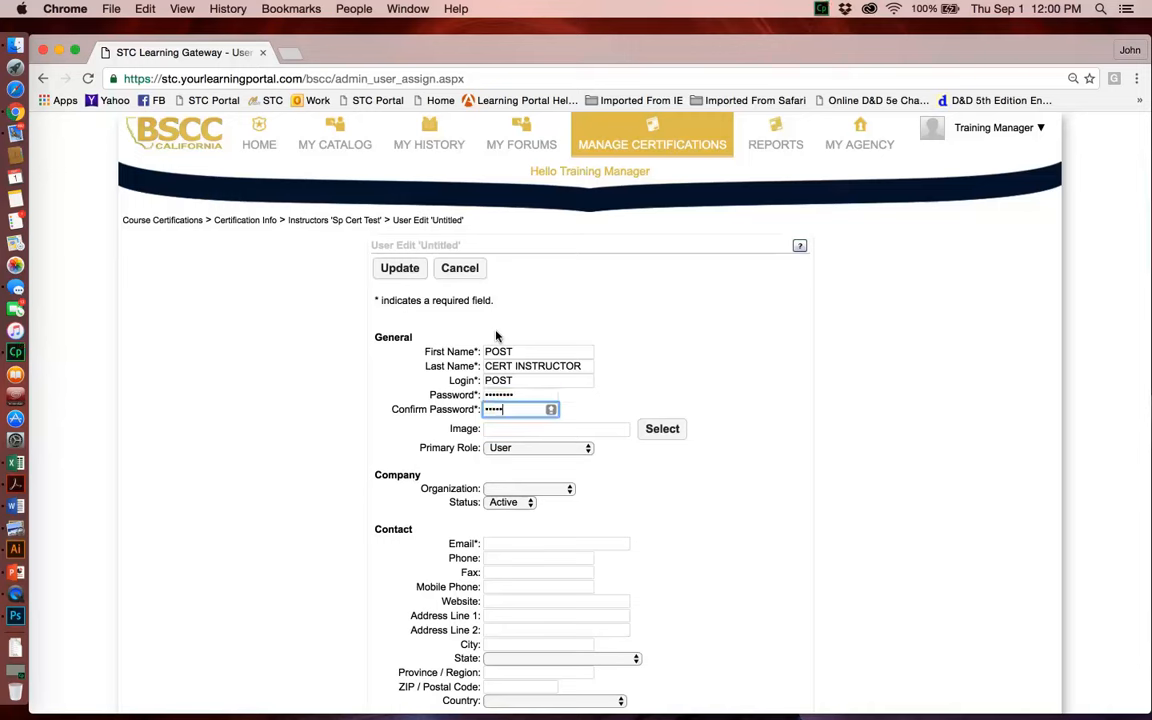
left_click(372, 434)
Step: Set the new user's primary role to Instructor and the organization to Test Department
scroll(372, 434, "down", 2)
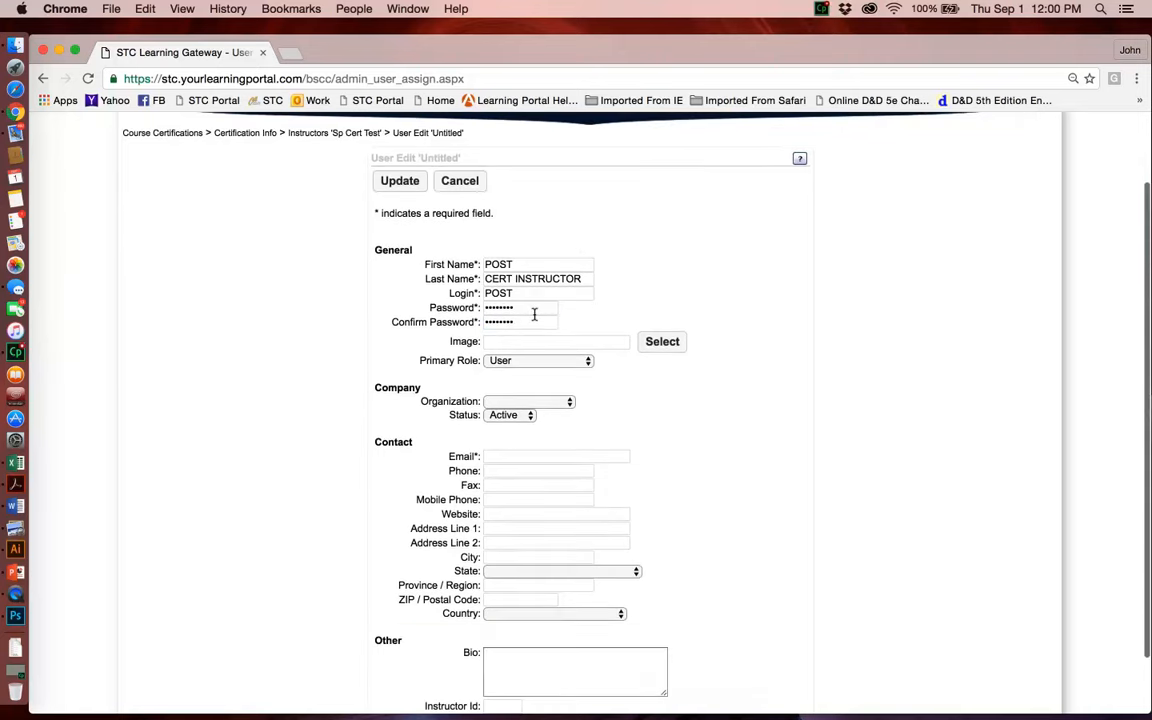
left_click(535, 362)
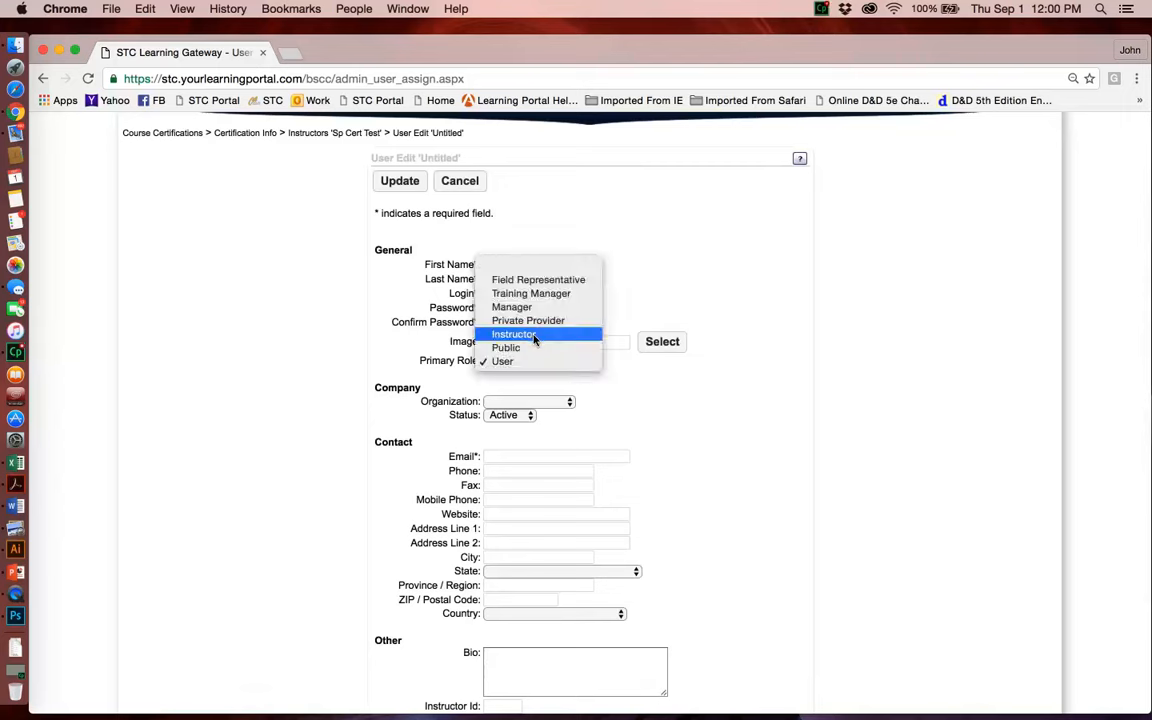
left_click(535, 336)
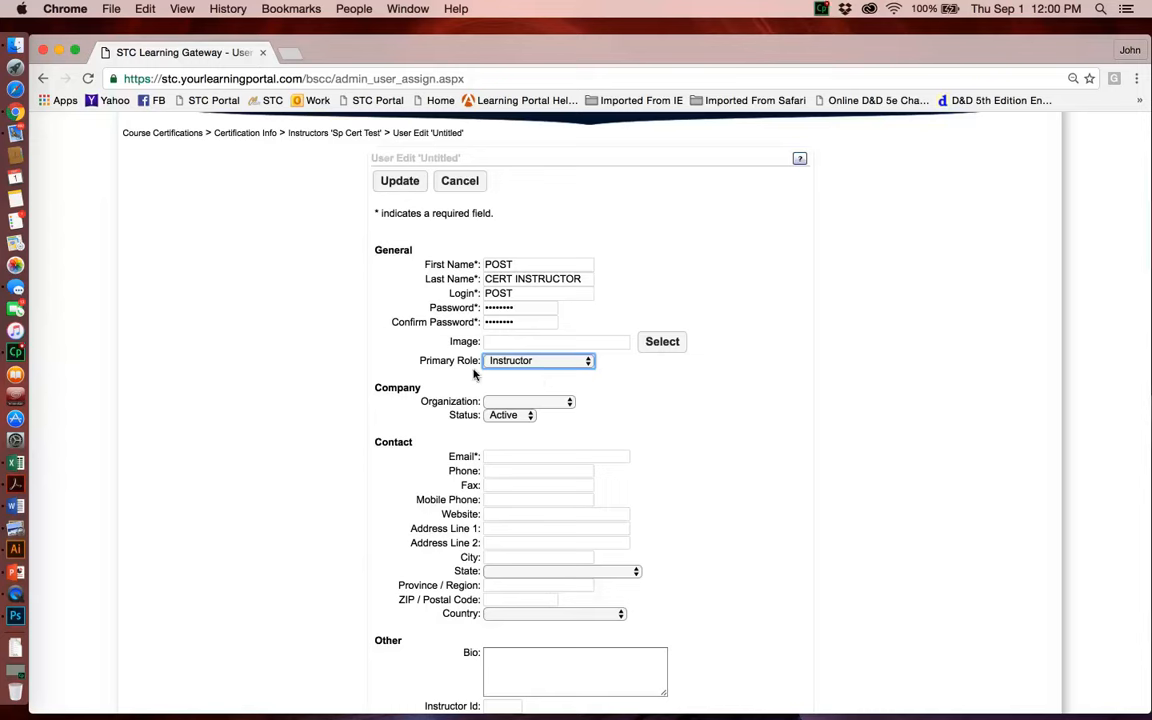
left_click(500, 403)
left_click(506, 414)
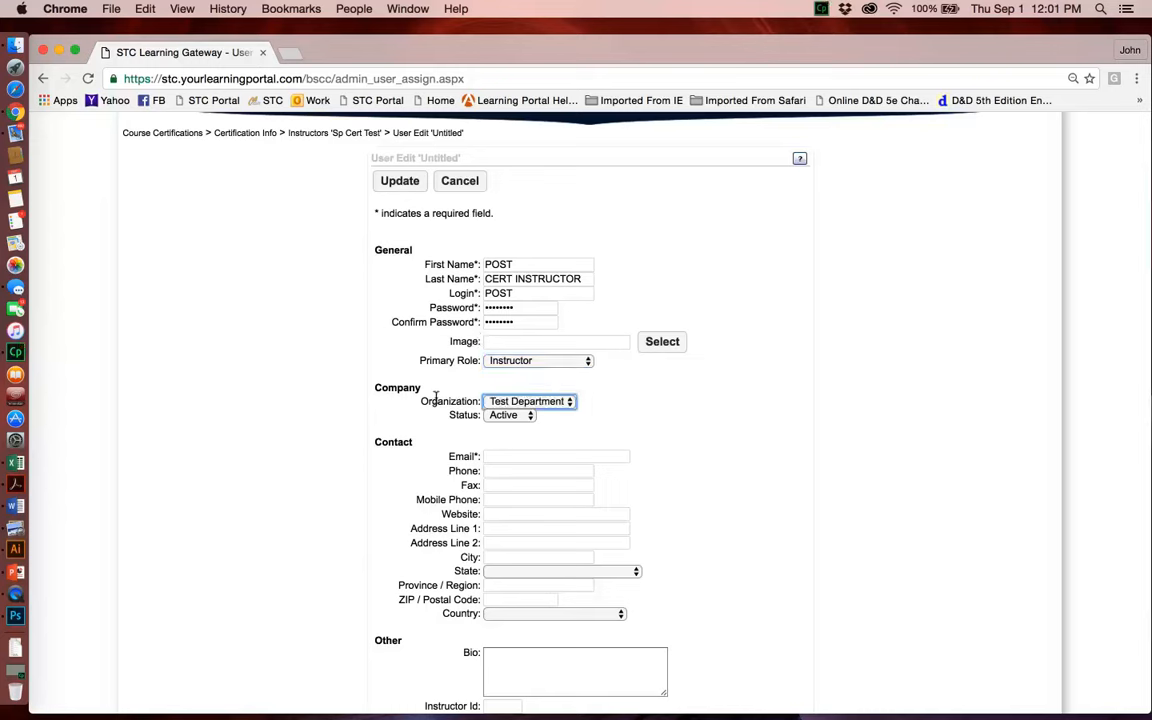
Step: Fill in the instructor's e-mail and save the new user
left_click(495, 457)
type("TE")
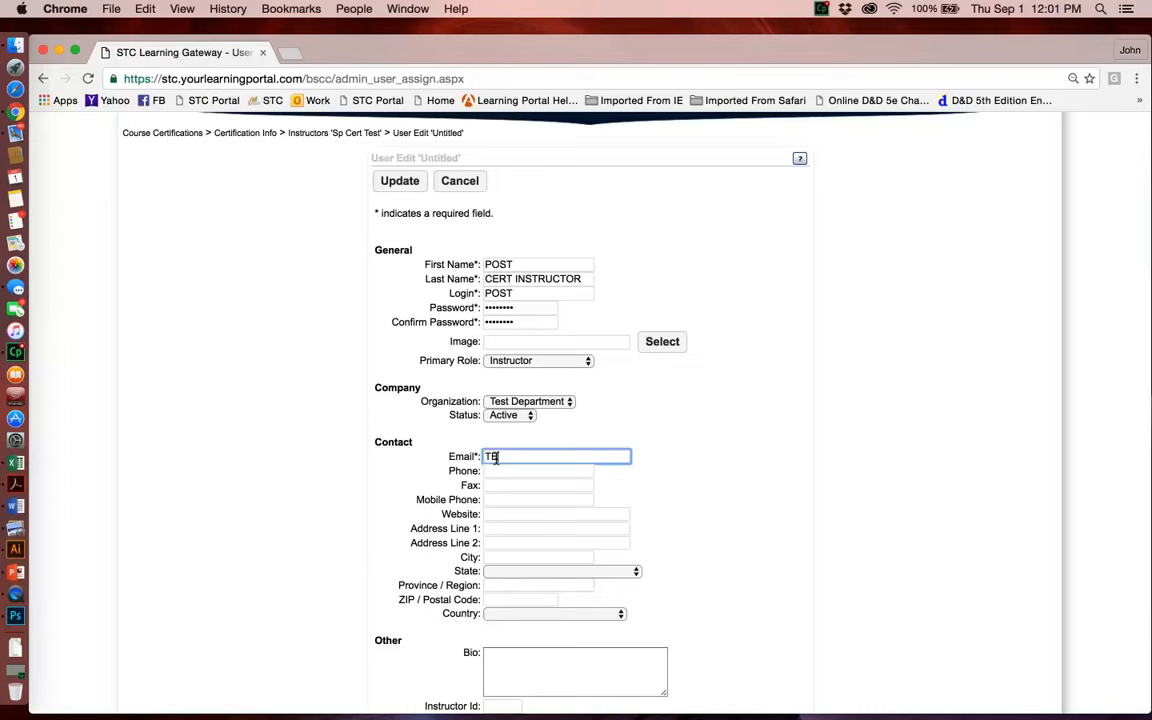
type("ST@TEST.COM")
left_click(394, 183)
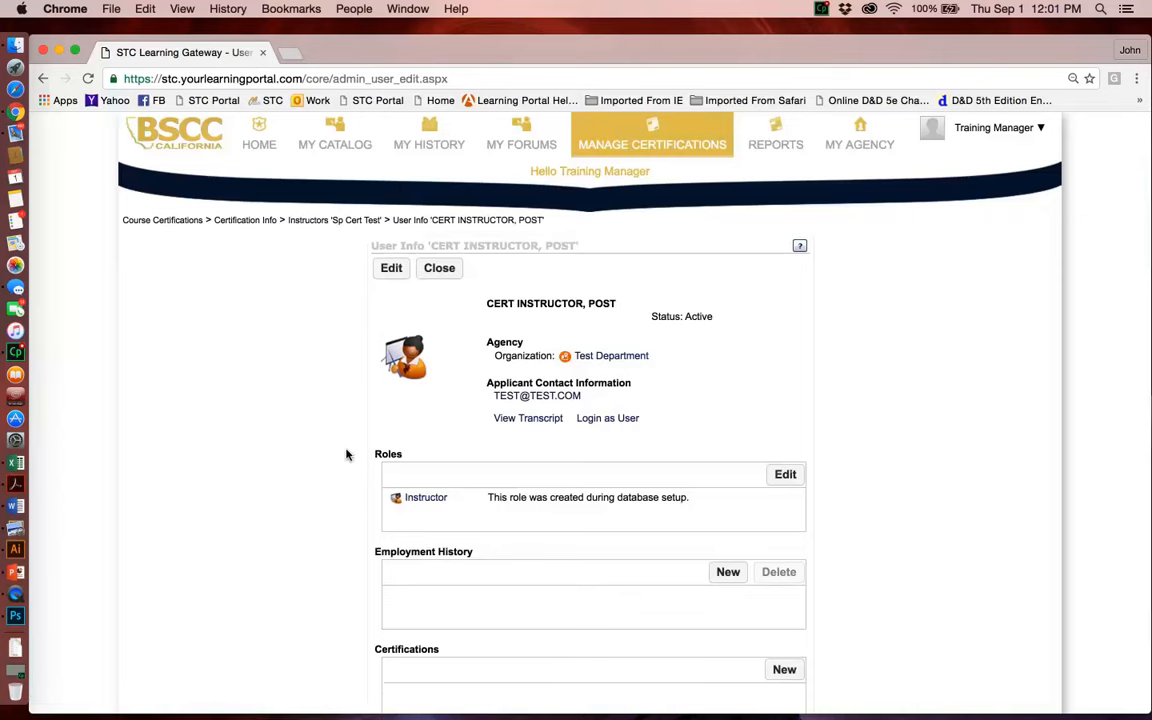
Step: Close the user's info page and assign the newly created instructor to the Sp Cert Test course
left_click(438, 267)
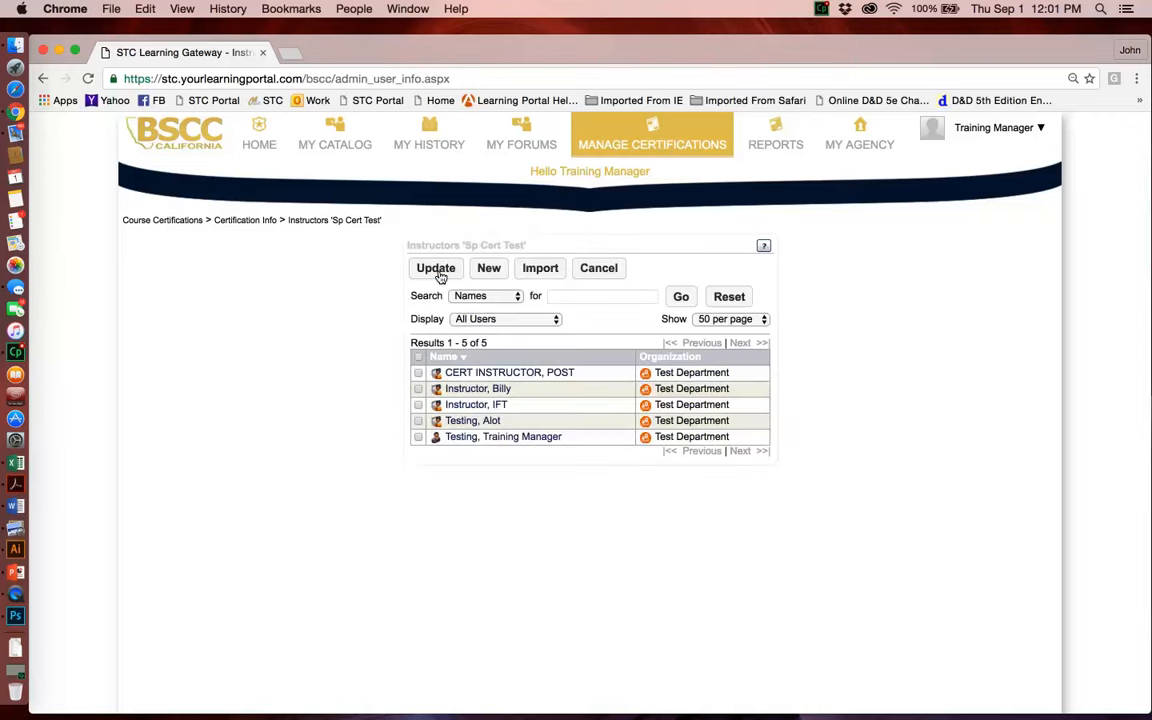
left_click(419, 373)
left_click(423, 268)
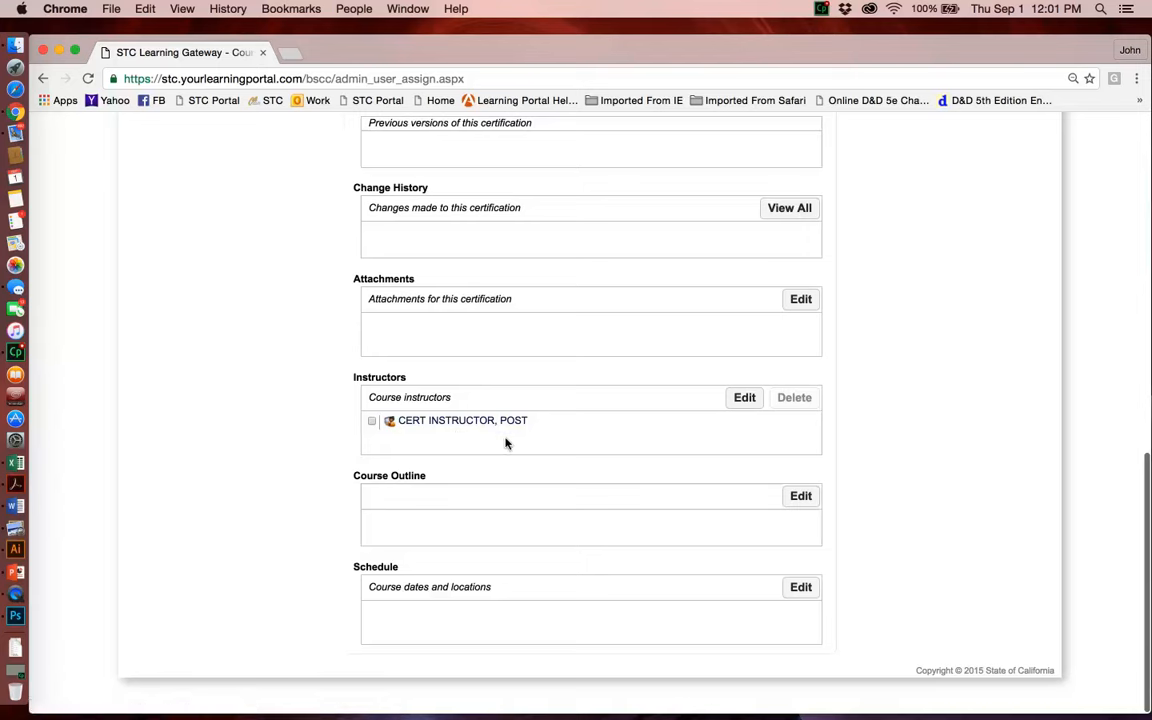
Step: Open the course outline for editing and start a Day 1 entry in the 0700 slot
left_click(800, 497)
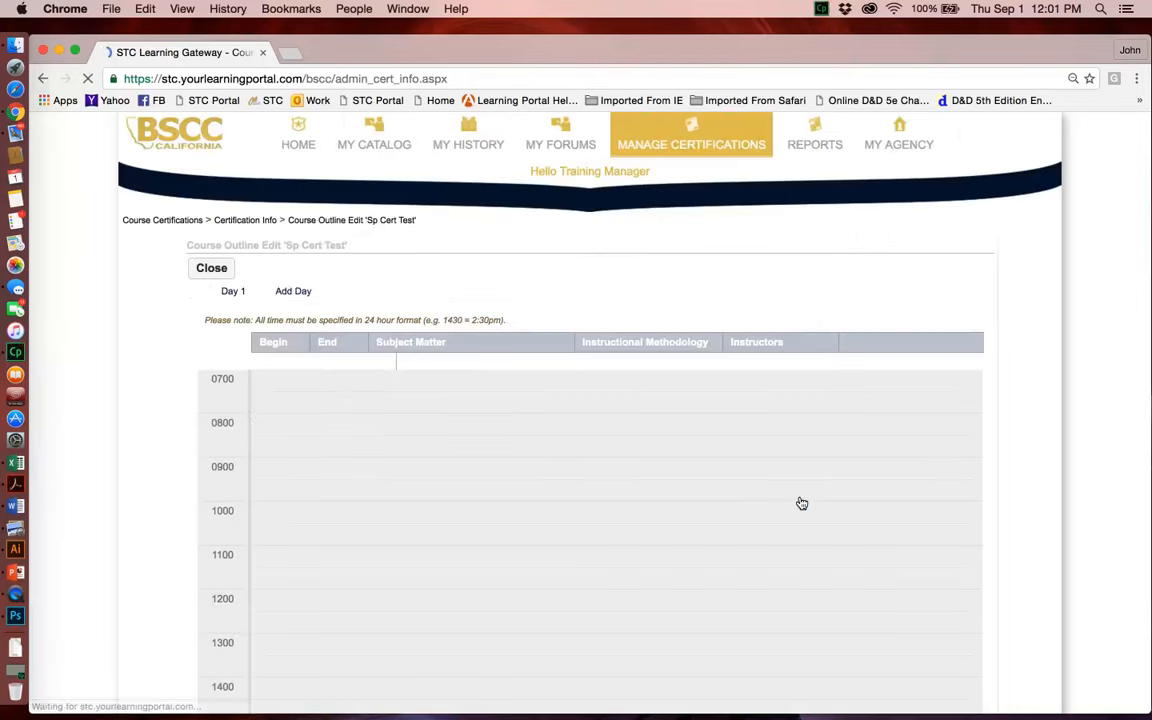
left_click(296, 383)
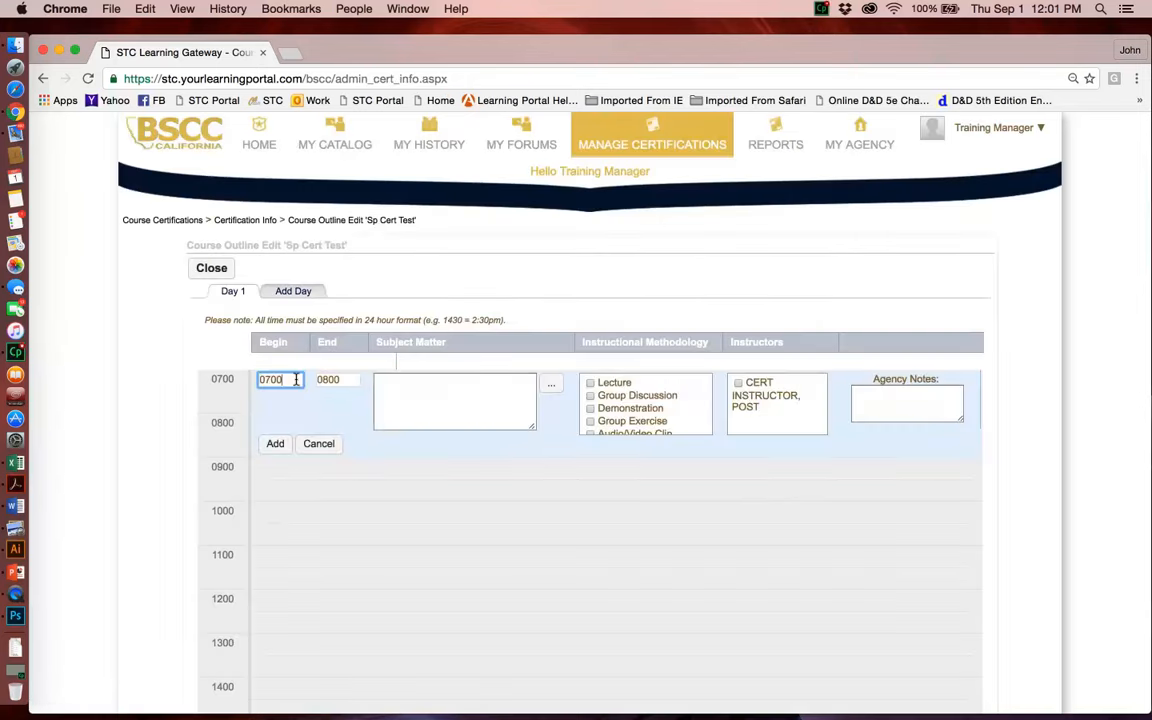
left_click(404, 405)
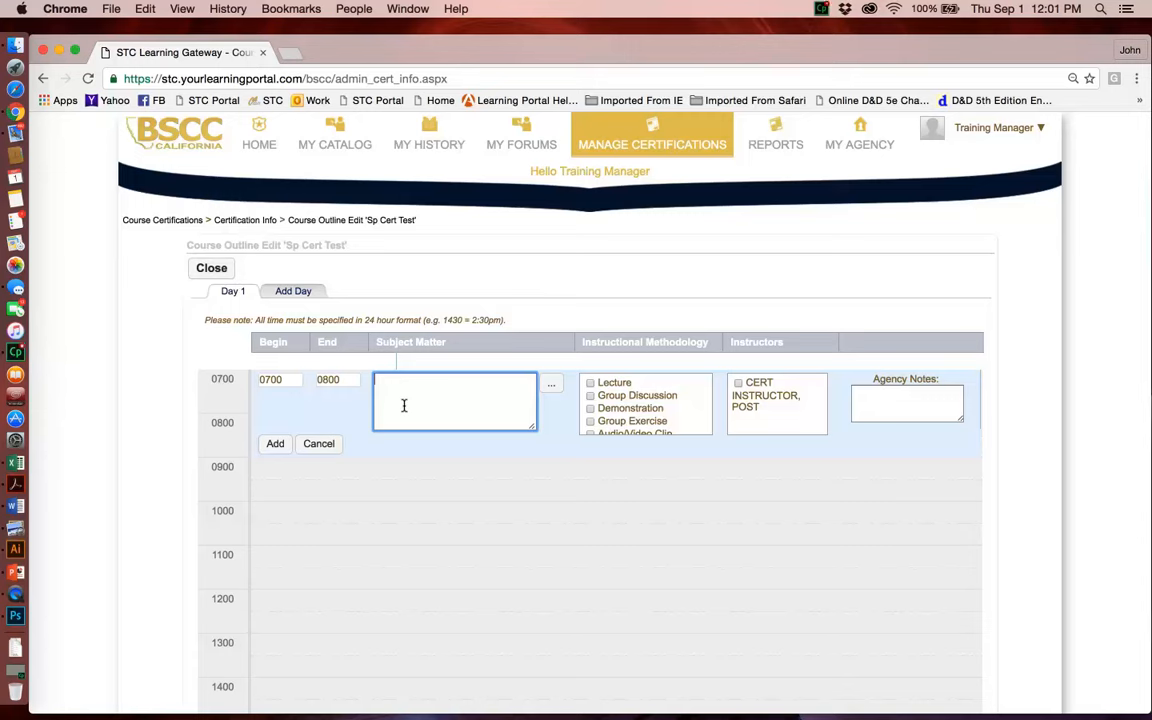
Step: Set the Day 1 outline entry to begin at 0800 and end at 1700
double_click(345, 382)
type("08")
key("BackSpace")
key("BackSpace")
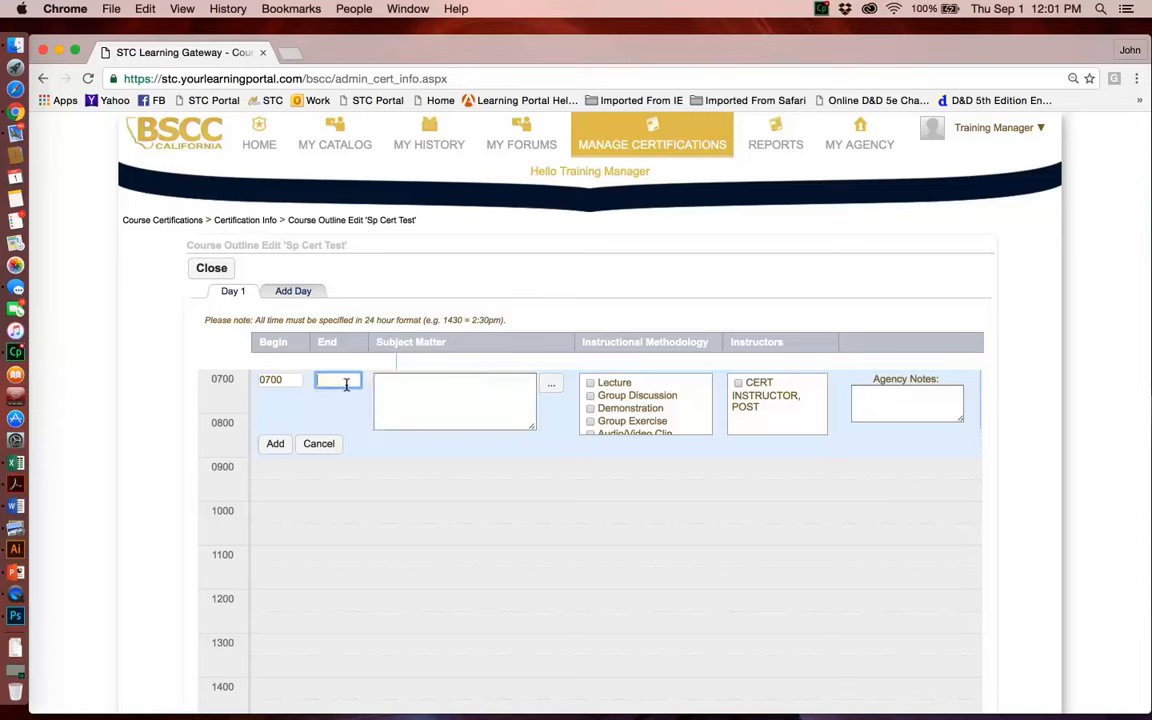
left_click(290, 380)
key("BackSpace")
key("BackSpace")
key("BackSpace")
key("BackSpace")
type("0800")
key("Tab")
type("1700")
Step: Enter the subject matter "POST CONTROL #232234234", choose Lecture and the listed instructor, and add the Day 1 outline entry
key("Tab")
type("POST ")
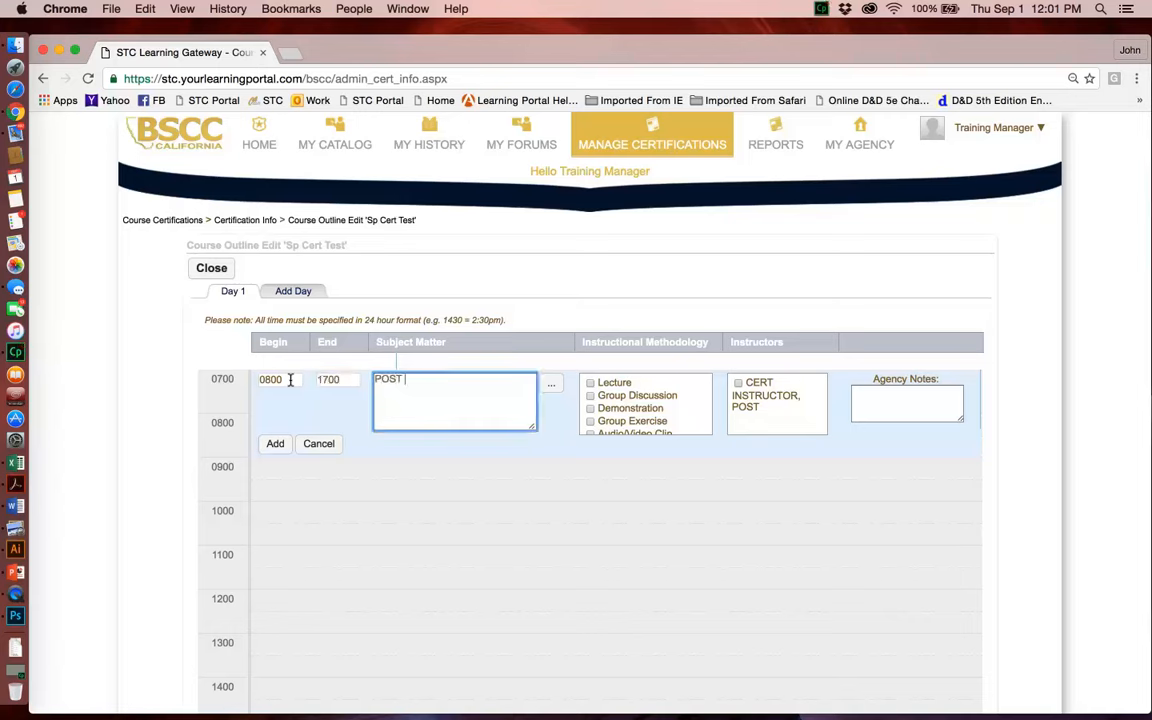
type("CONTROL #232234234")
left_click(592, 384)
left_click(737, 384)
left_click(276, 444)
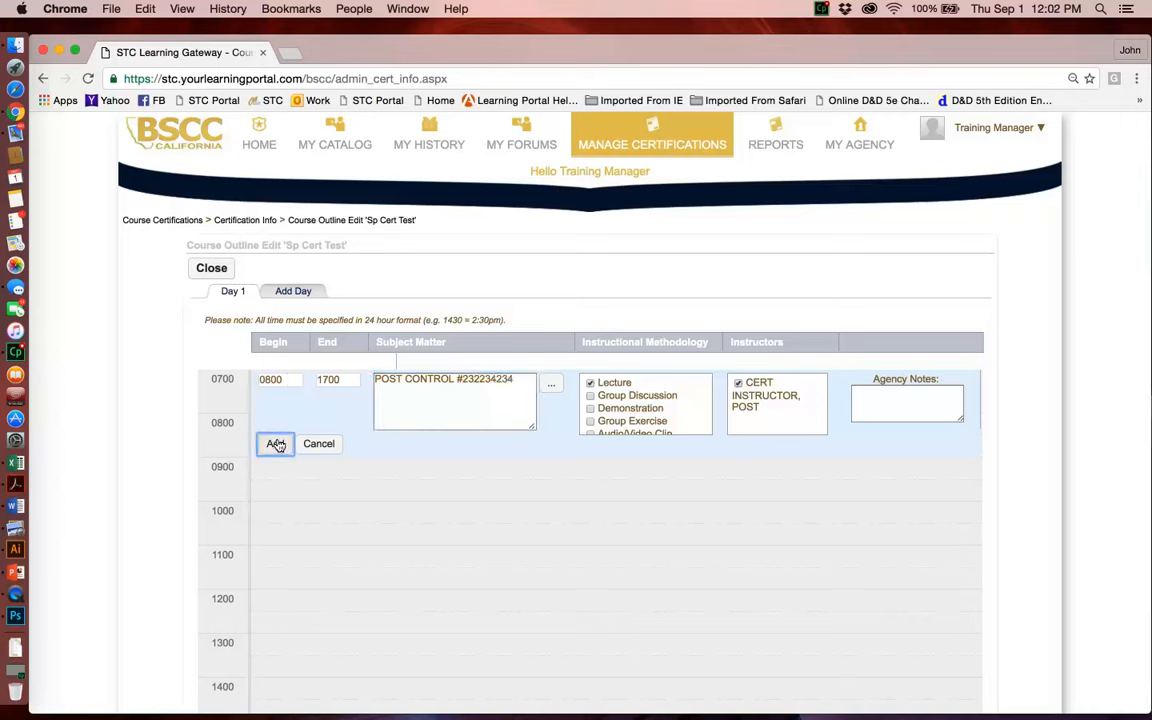
Step: Close the course outline and start a new scheduled event for the Sp Cert Test course
scroll(172, 429, "down", 5)
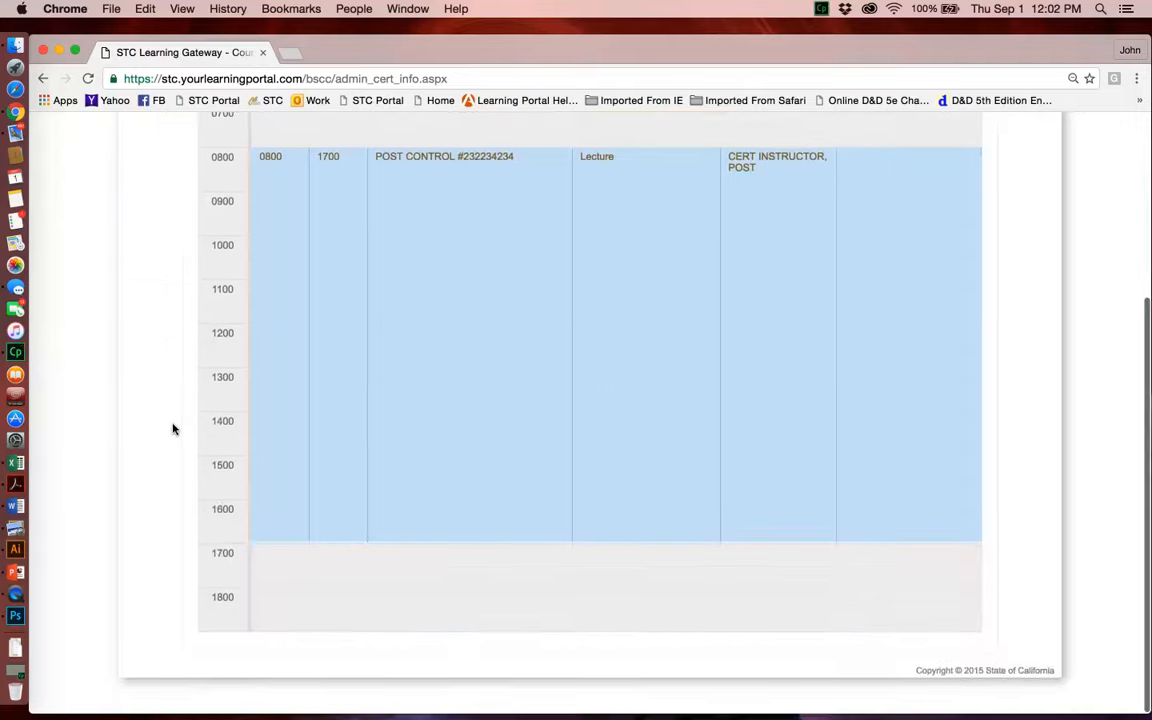
scroll(172, 429, "up", 5)
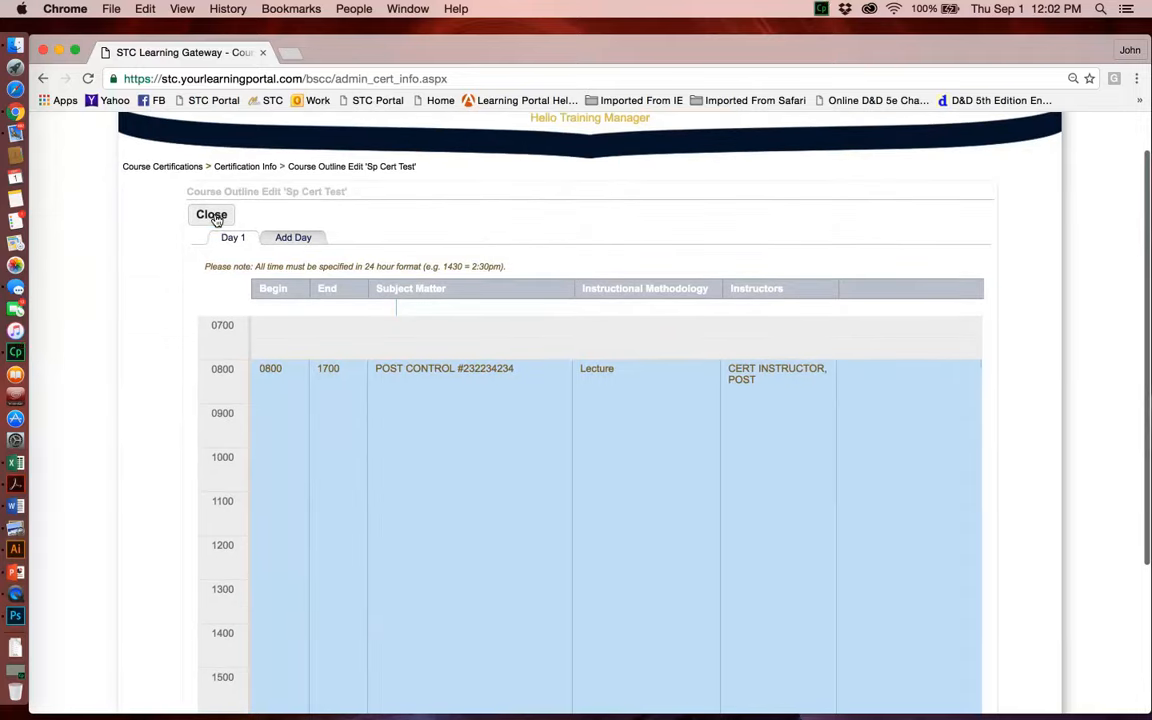
left_click(212, 215)
scroll(283, 450, "down", 10)
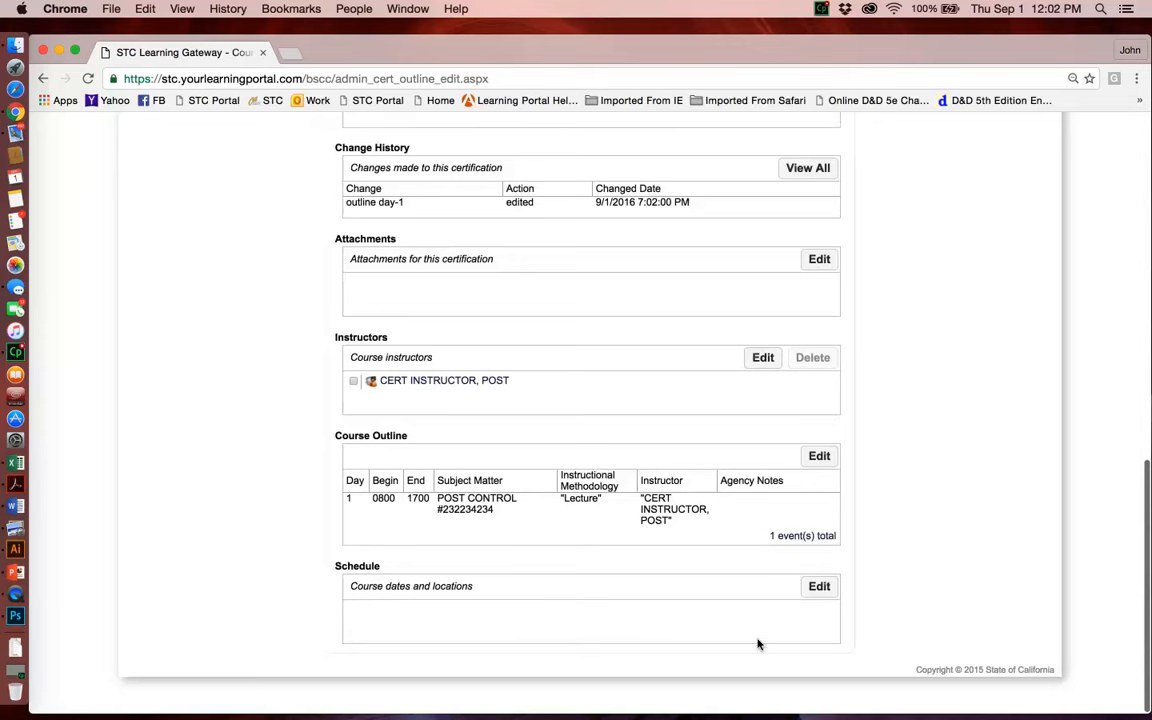
left_click(821, 587)
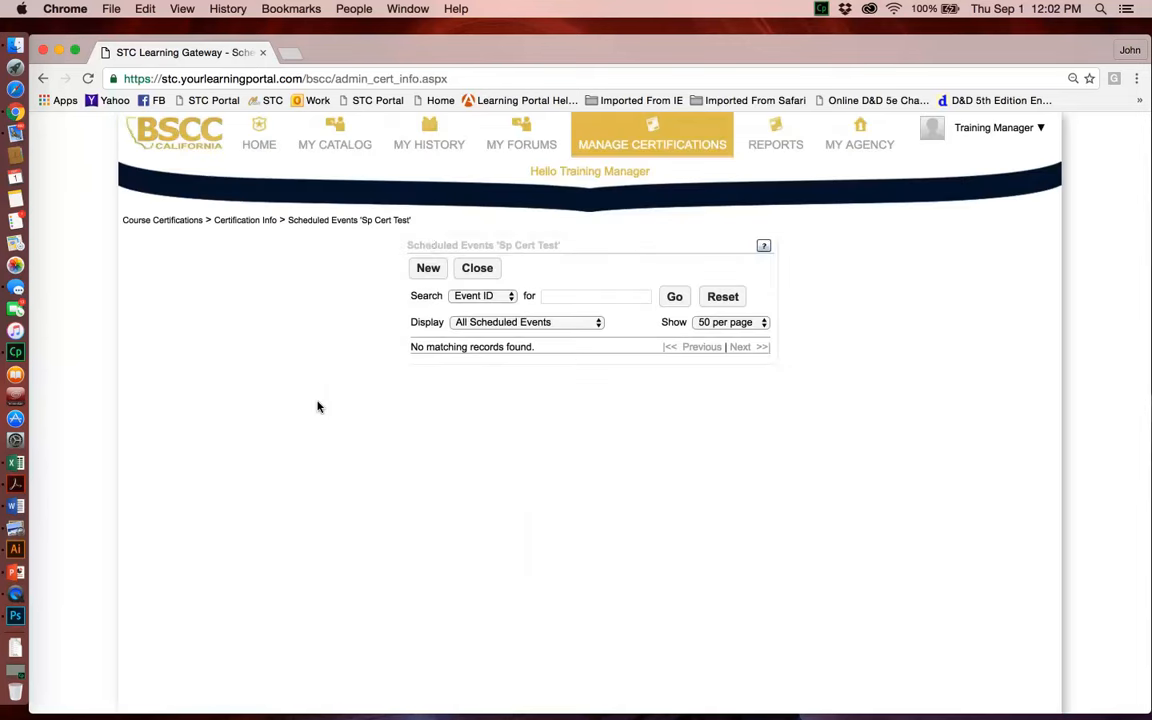
left_click(427, 270)
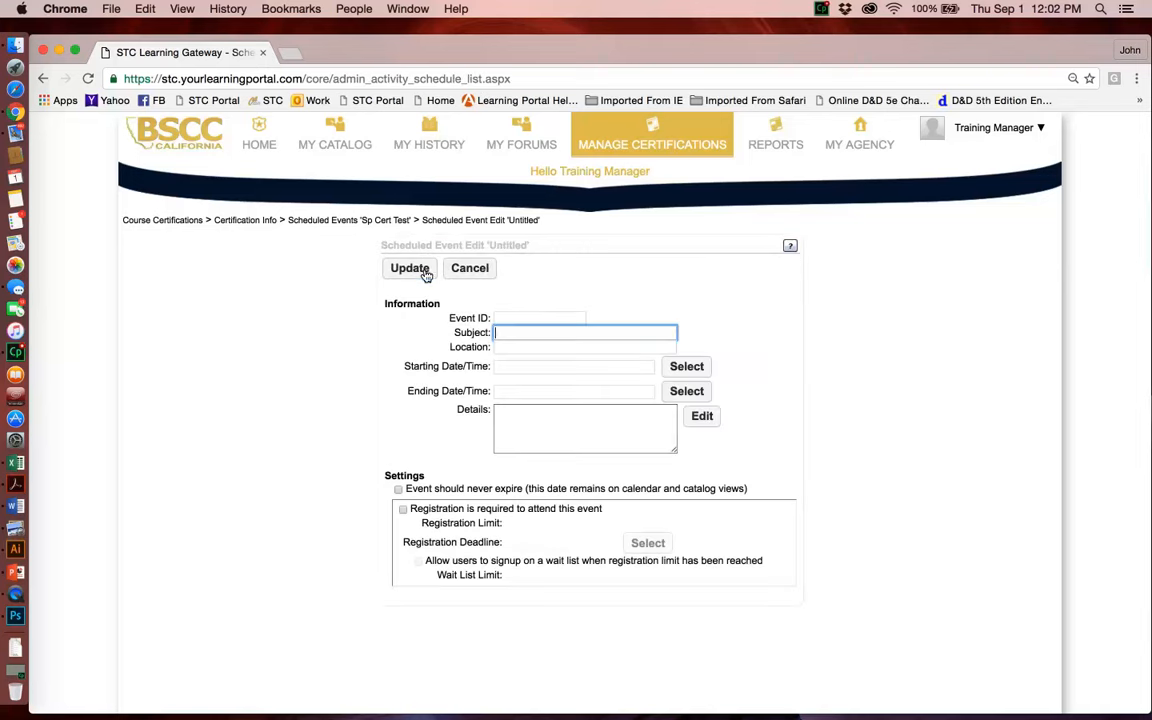
Step: Set the scheduled event's location to "Sunnyside, Ca"
left_click(533, 345)
type("SUNNY")
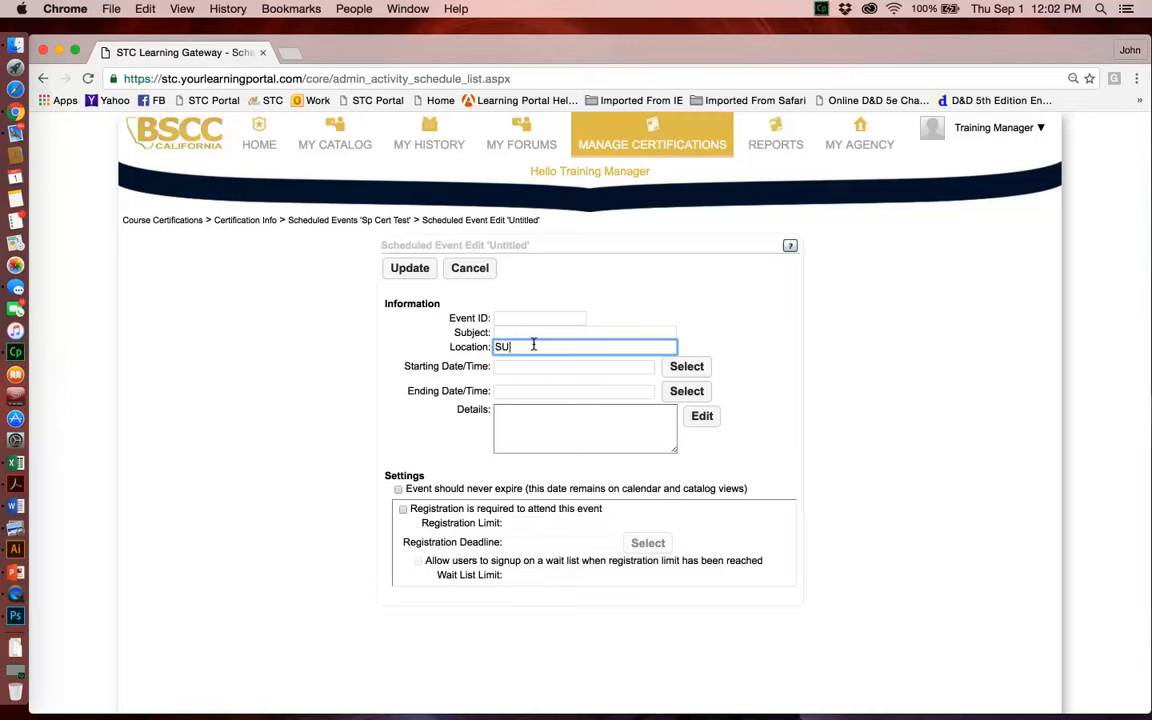
key("BackSpace")
key("BackSpace")
key("BackSpace")
key("BackSpace")
type("unnyside")
key("BackSpace")
key("BackSpace")
key("BackSpace")
type("ide, Ca")
key("Tab")
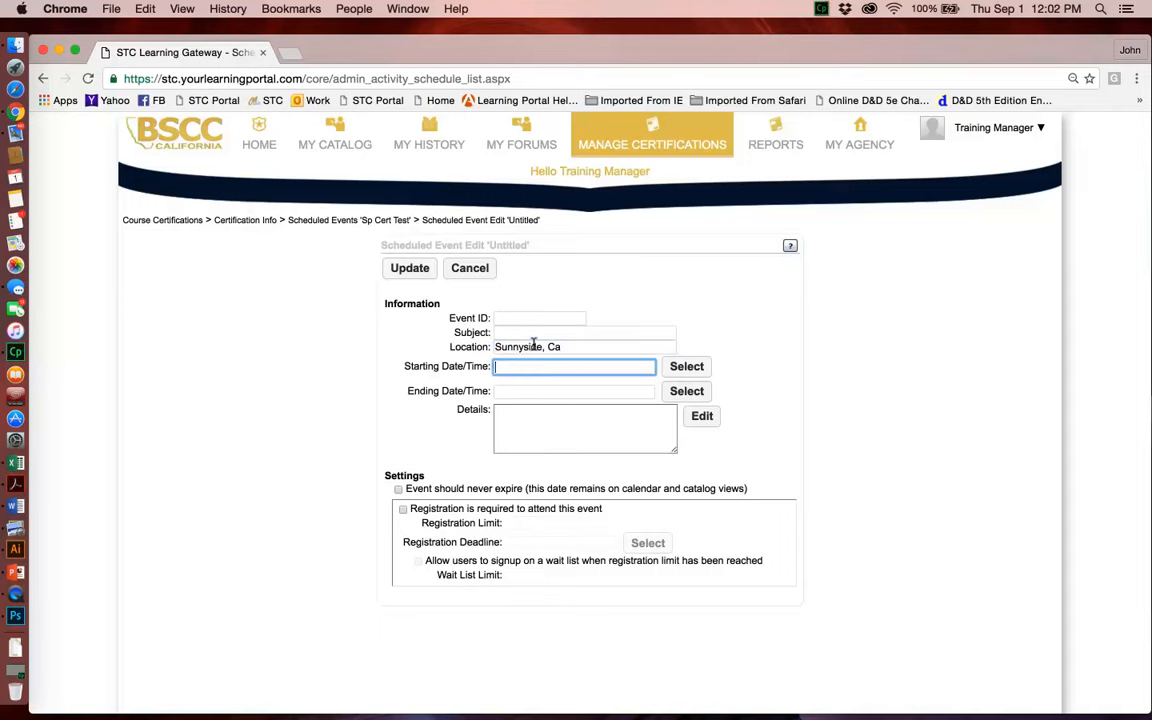
Step: Set the event's starting date and time to 9/13/2016 8:00 AM Pacific Time
left_click(684, 367)
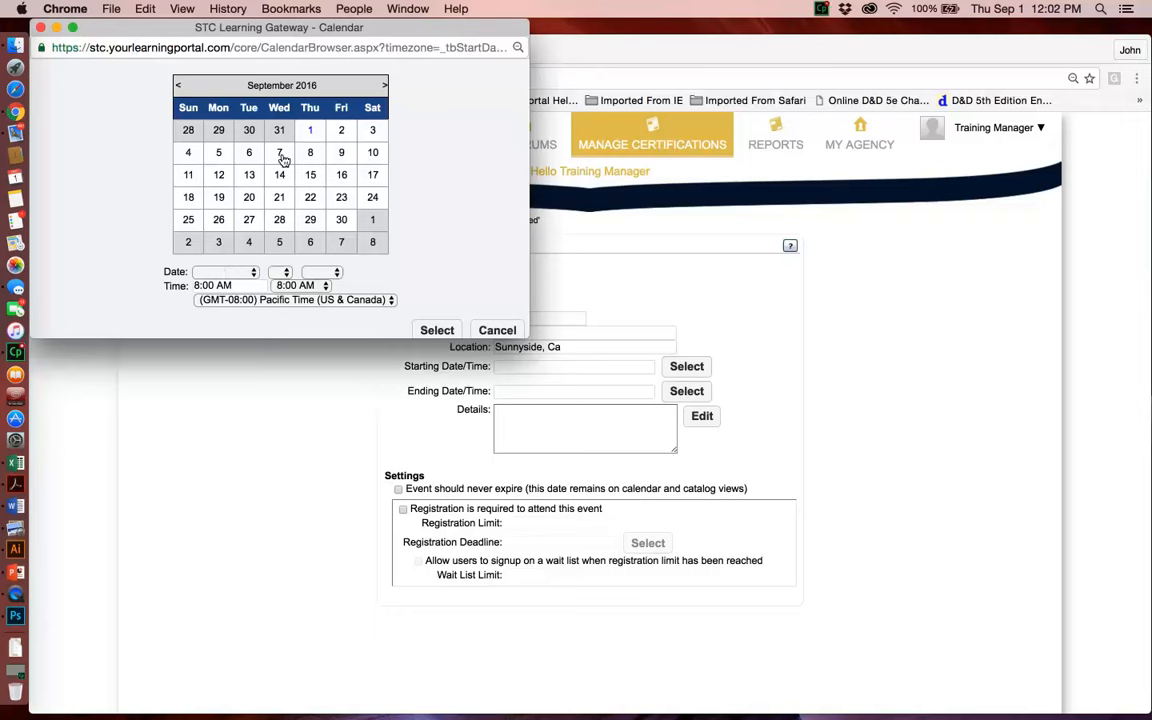
left_click(250, 177)
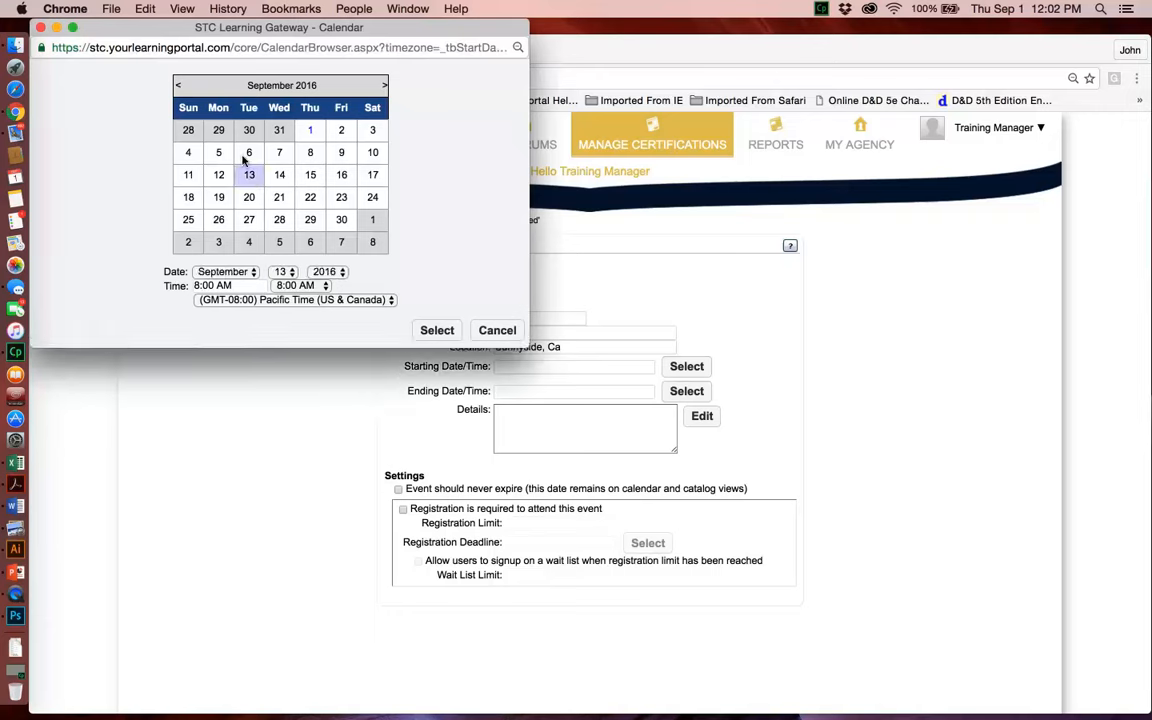
left_click(430, 333)
Step: Set the event's ending time to 5:00 PM on 9/13/2016 and save the event
left_click(676, 392)
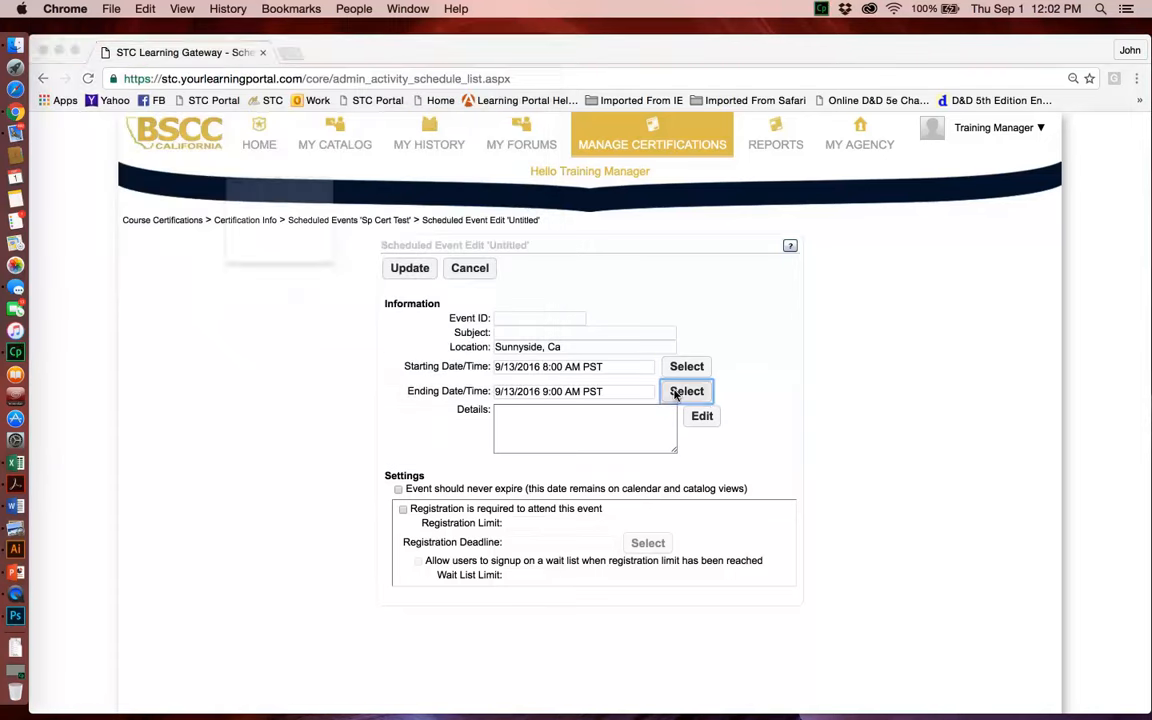
left_click(280, 285)
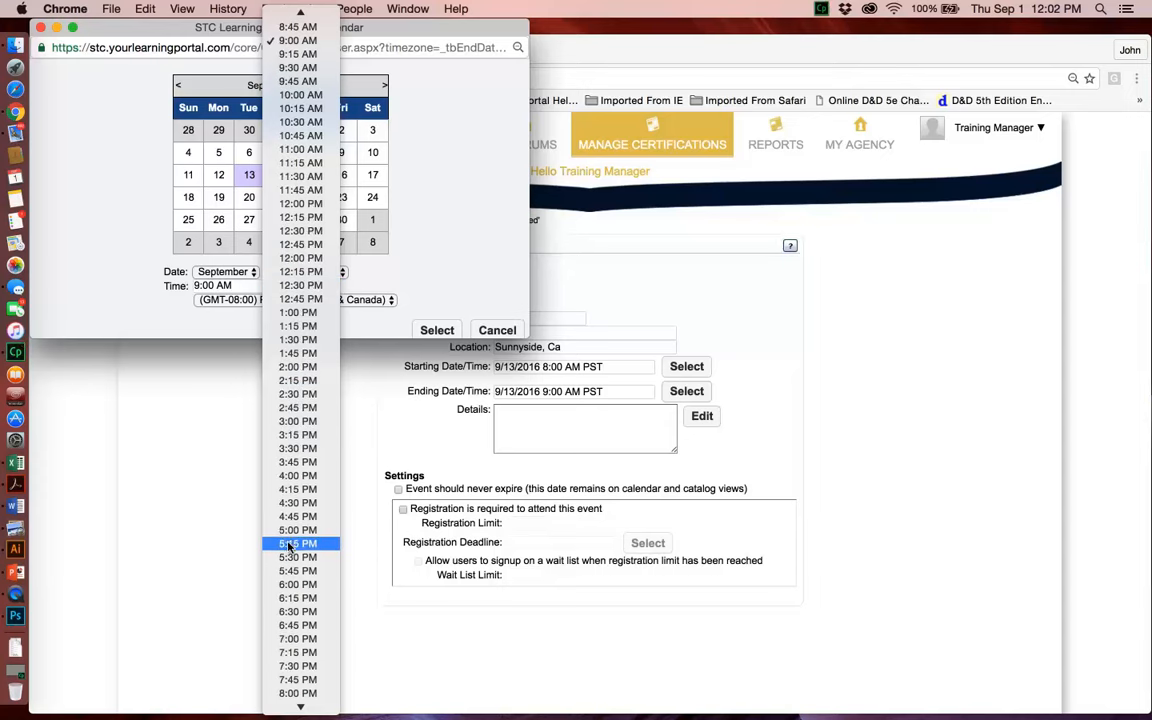
left_click(287, 535)
left_click(437, 330)
left_click(406, 268)
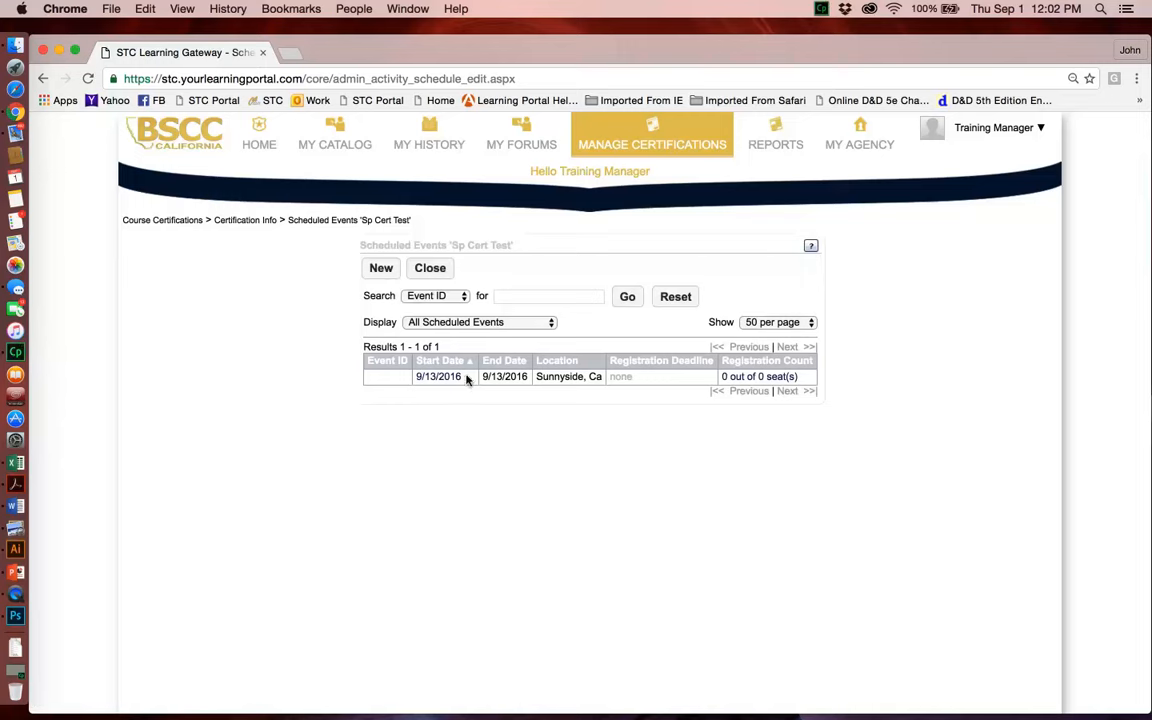
Step: Add the Test Department user in the fifth row to the 9/13/2016 event roster without sending any e-mails
left_click(737, 377)
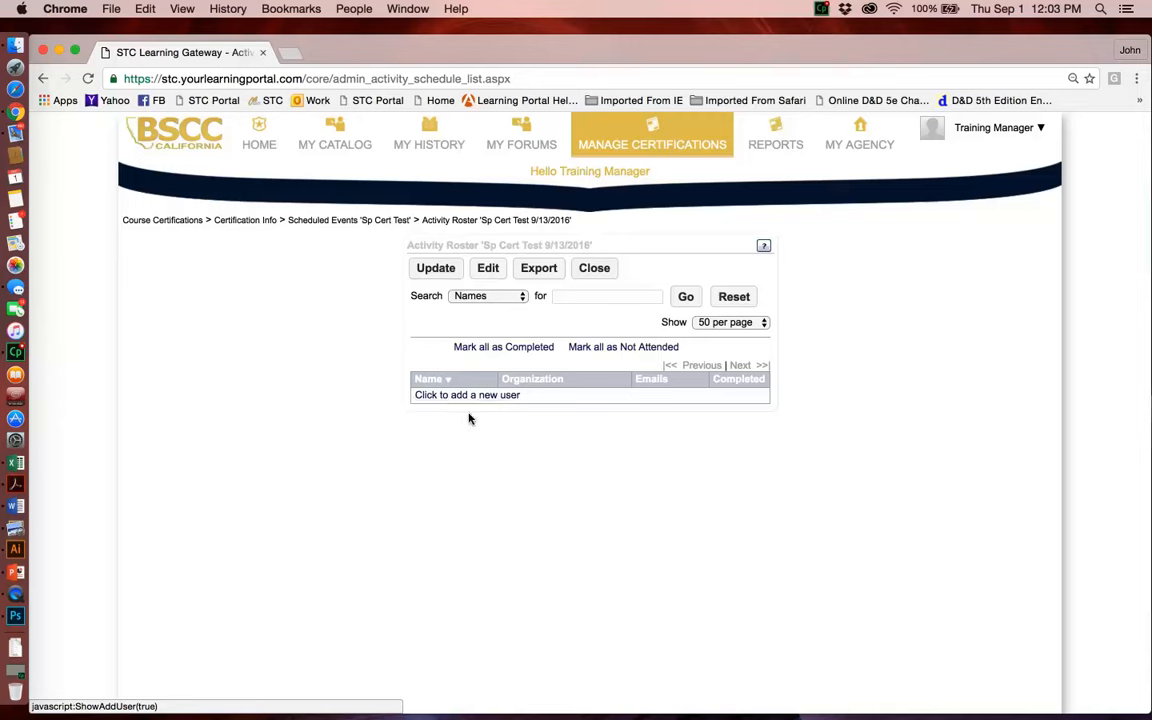
left_click(484, 270)
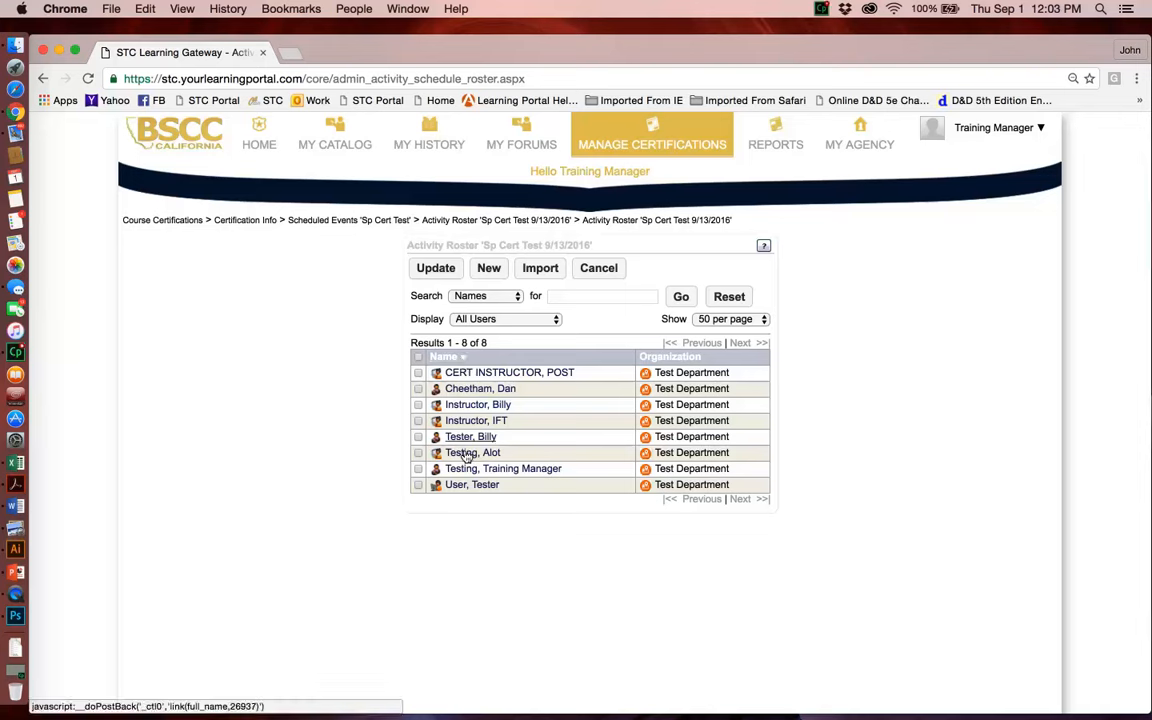
left_click(418, 437)
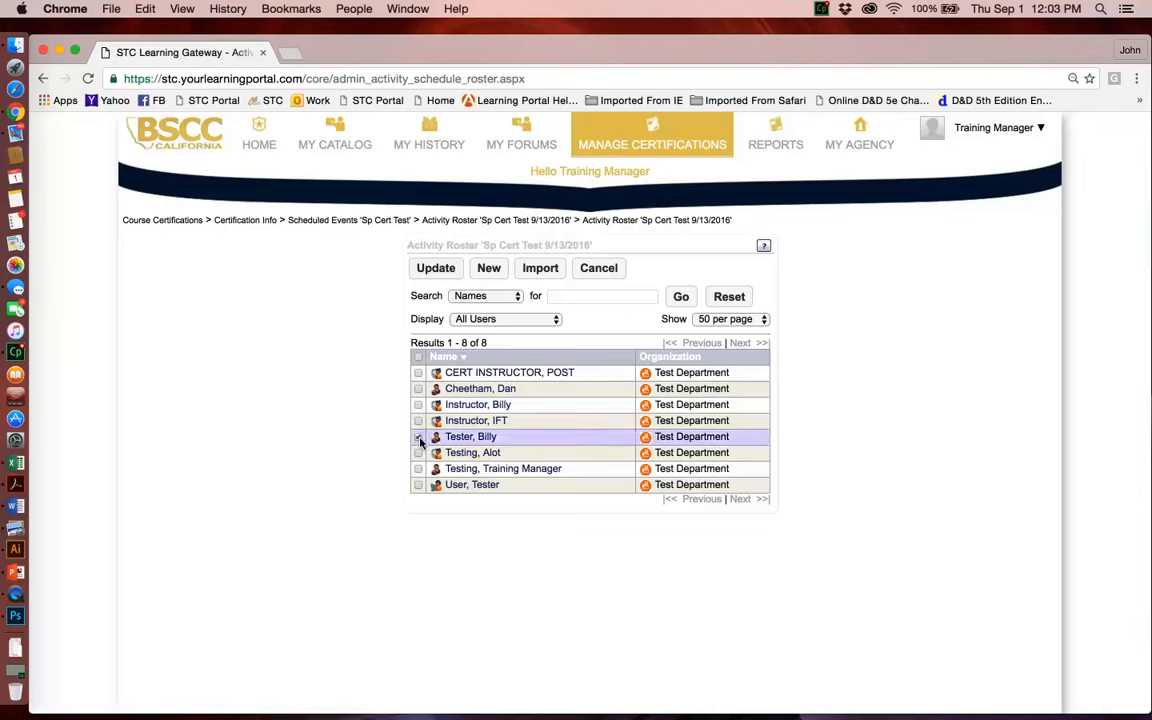
left_click(420, 270)
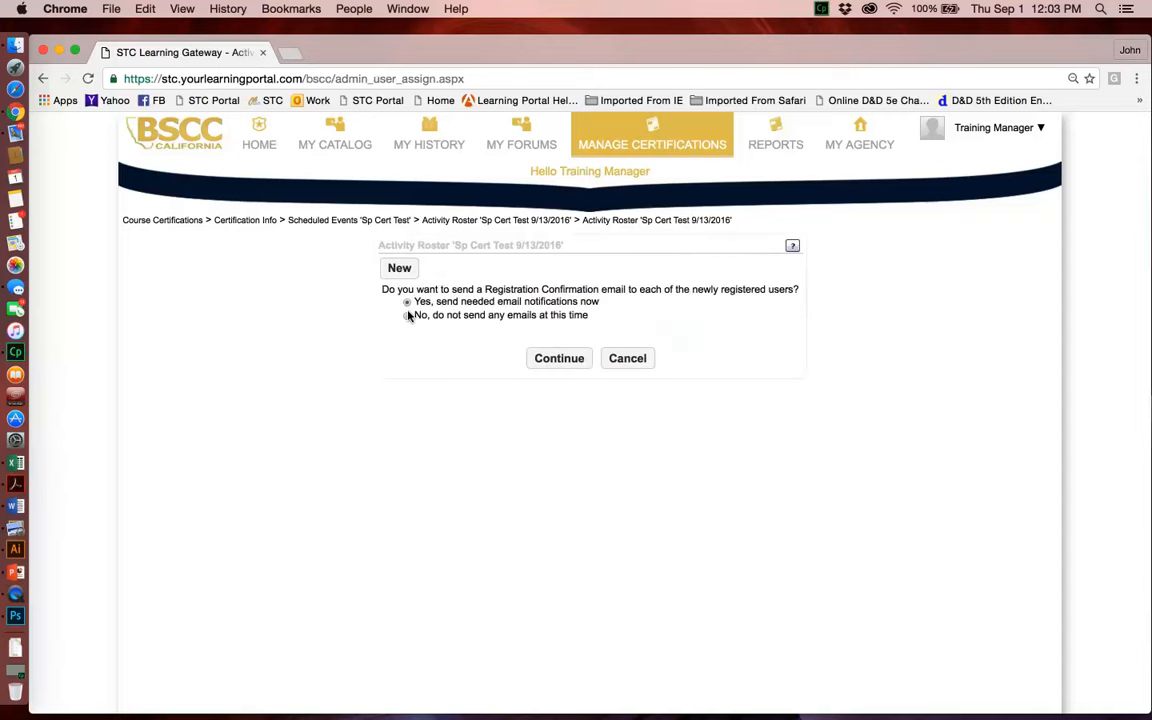
left_click(408, 316)
left_click(541, 362)
left_click(541, 362)
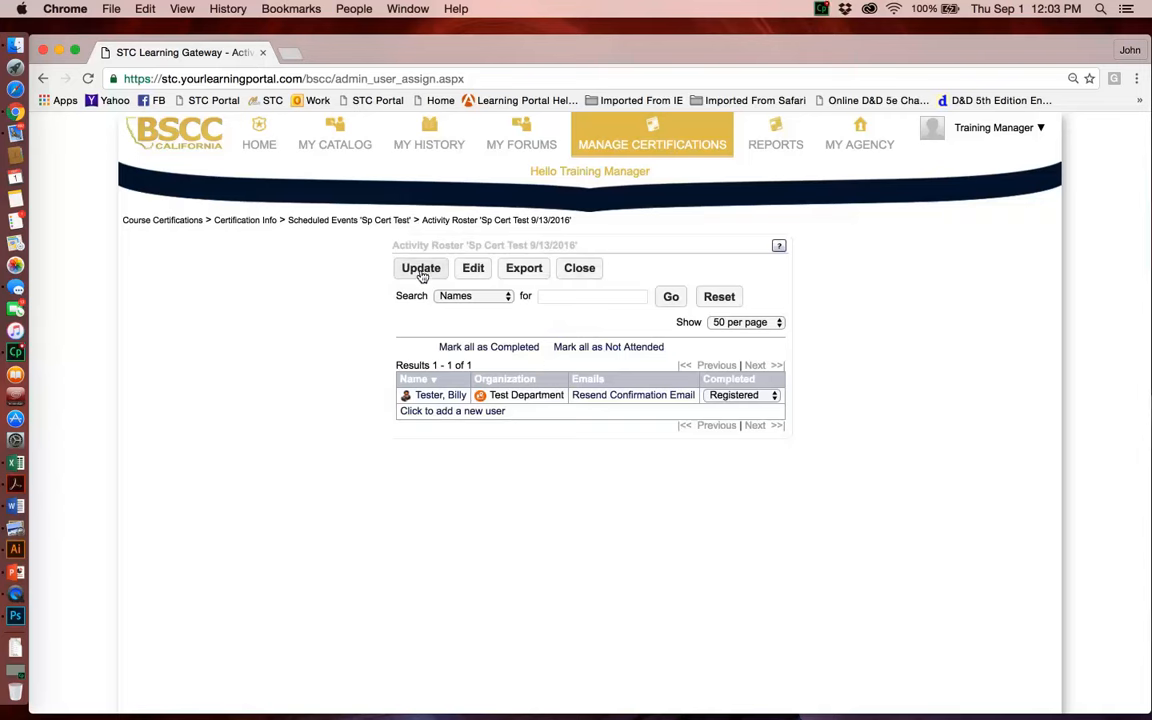
Step: Mark the registered attendee as Completed and save the event roster
left_click(734, 396)
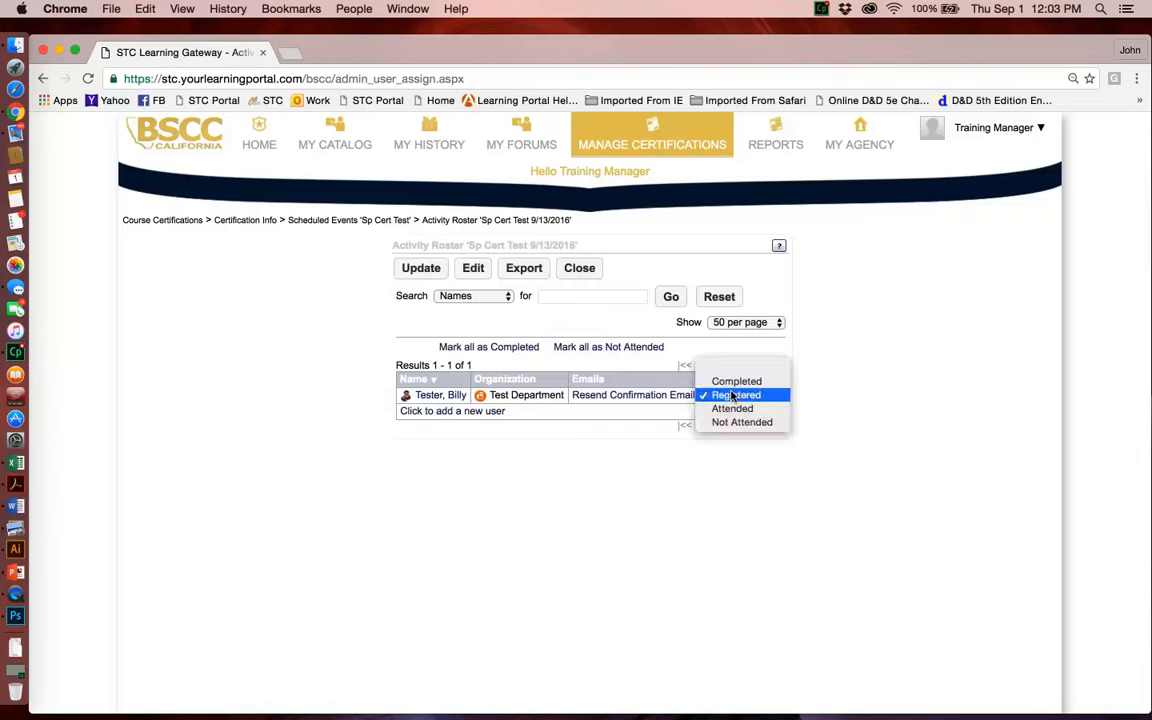
left_click(737, 381)
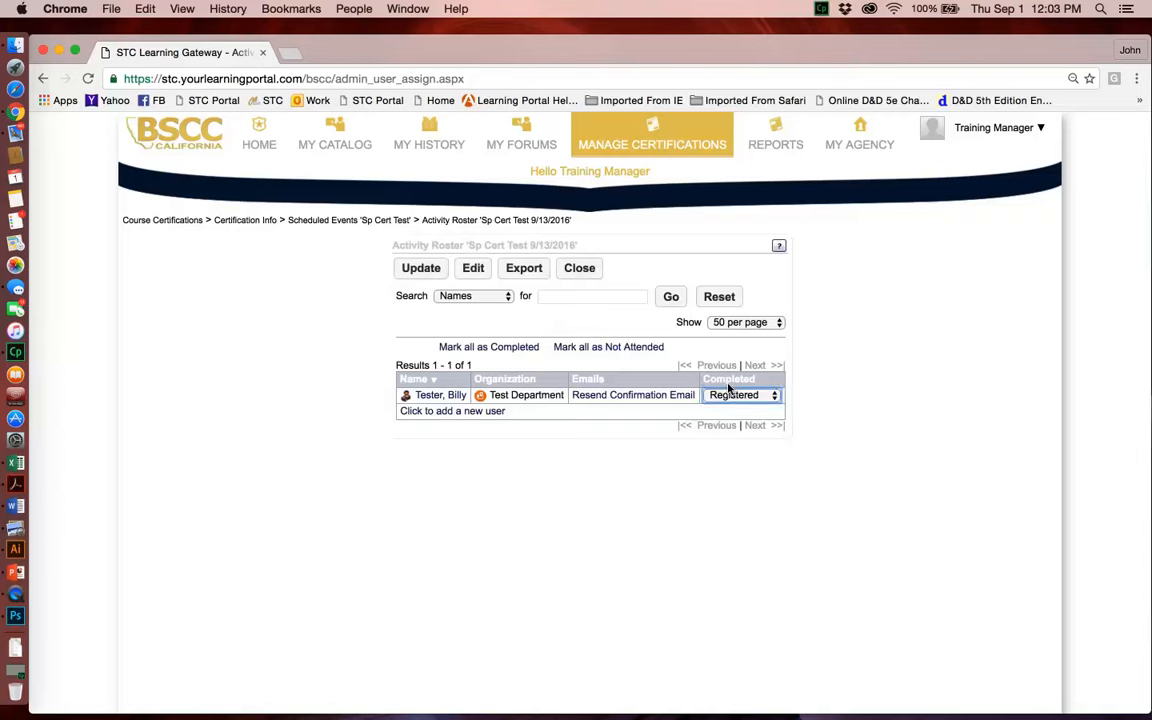
left_click(416, 275)
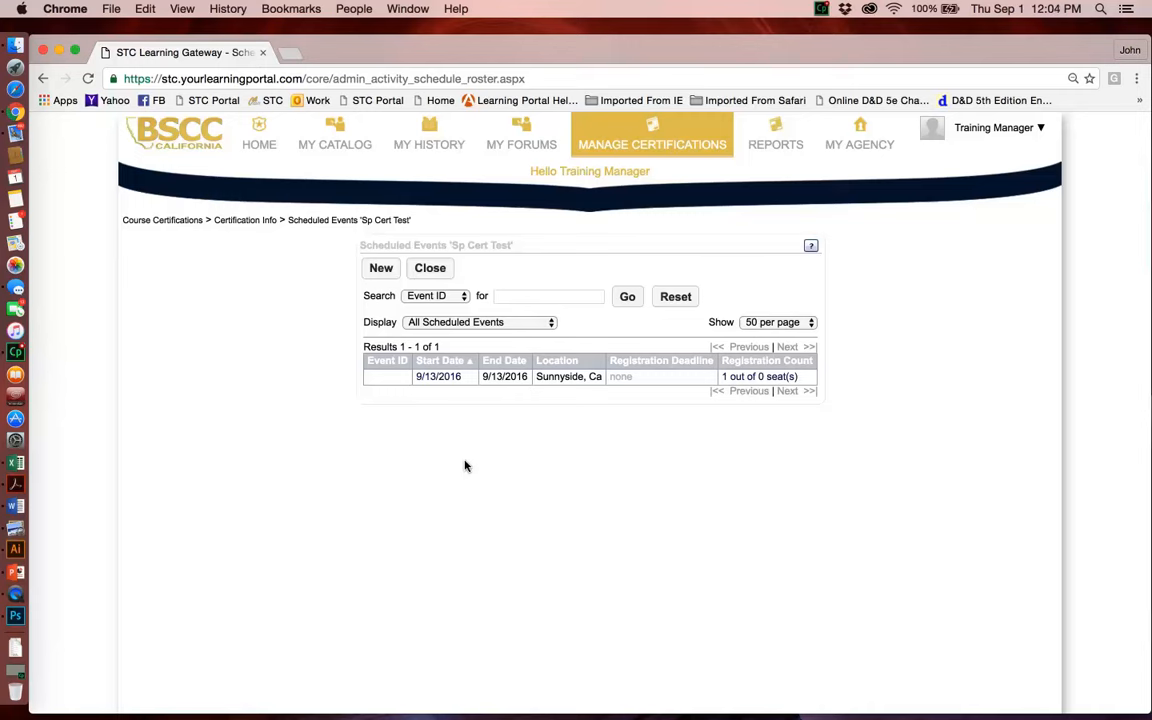
Step: Close the scheduled events list and submit the Sp Cert Test certification request
left_click(428, 268)
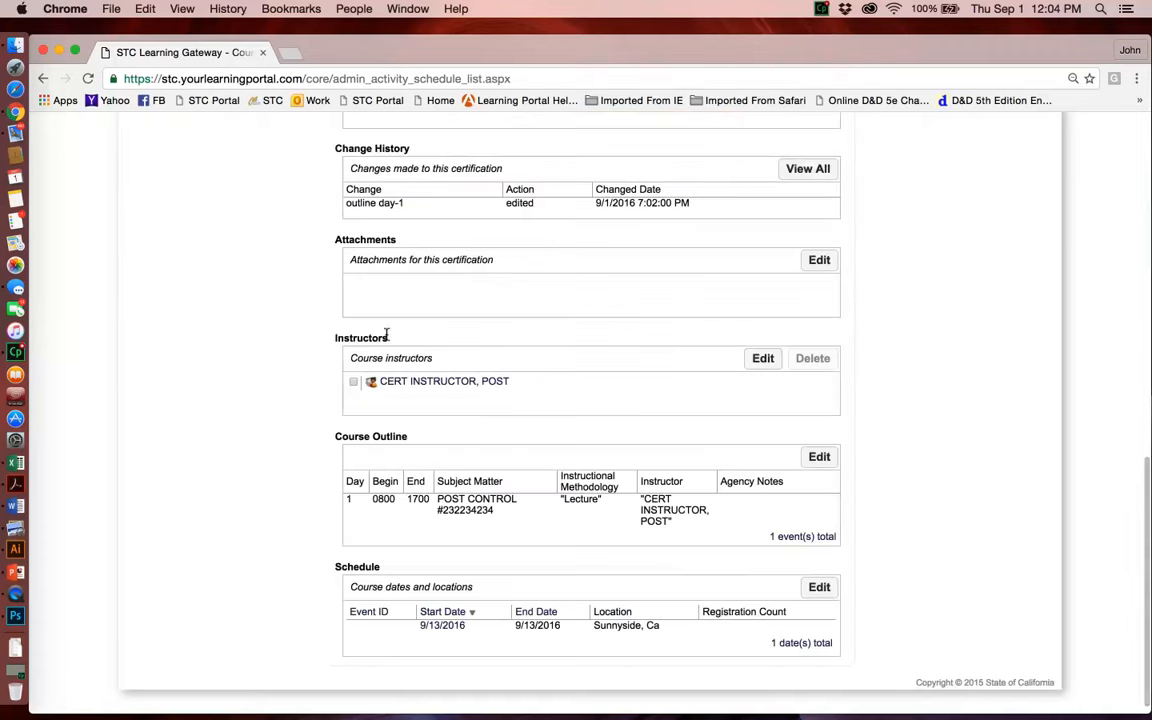
scroll(328, 577, "up", 15)
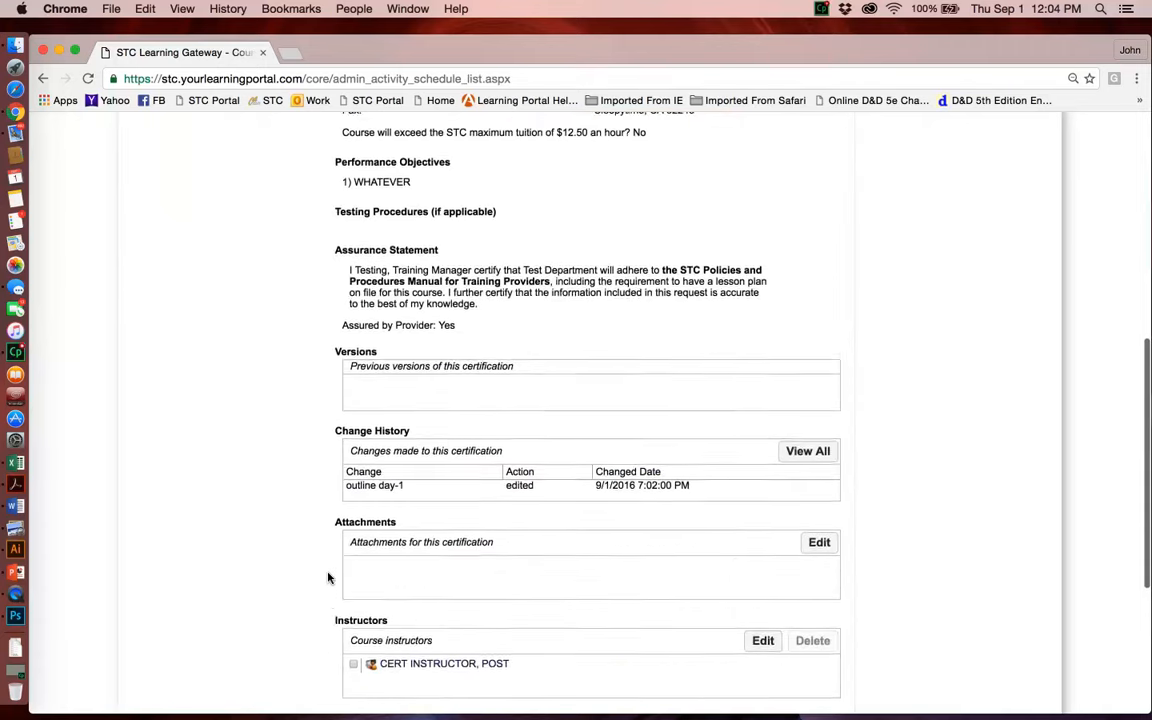
scroll(328, 577, "up", 2)
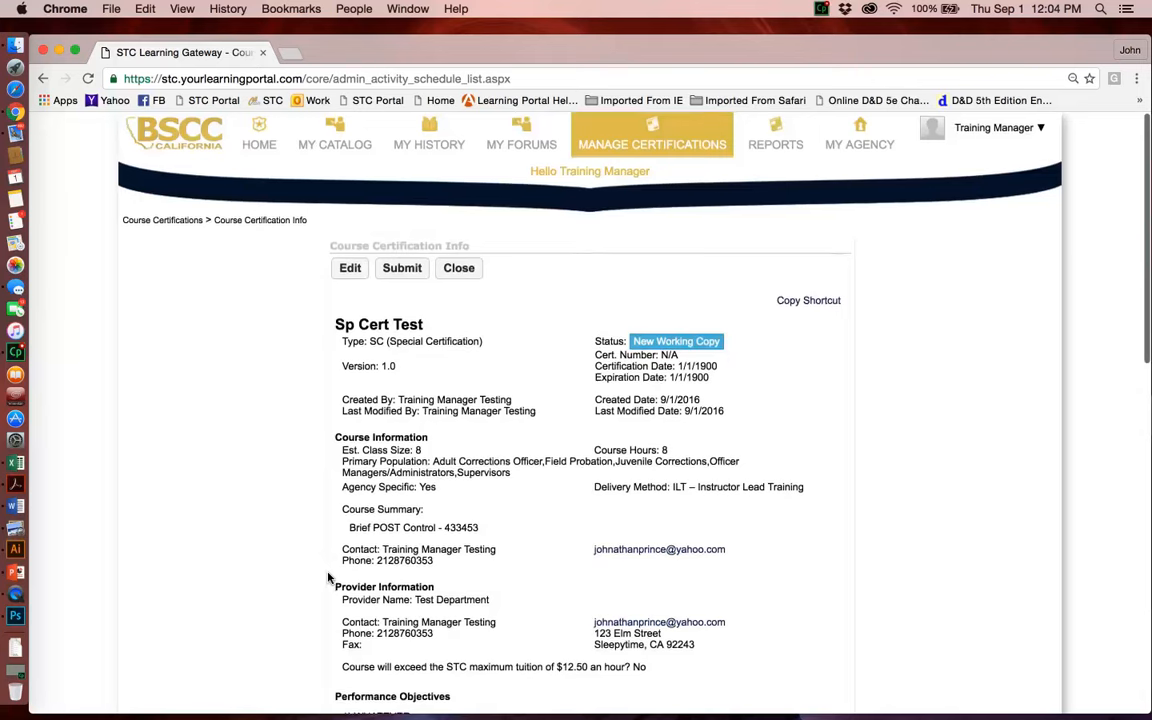
left_click(398, 270)
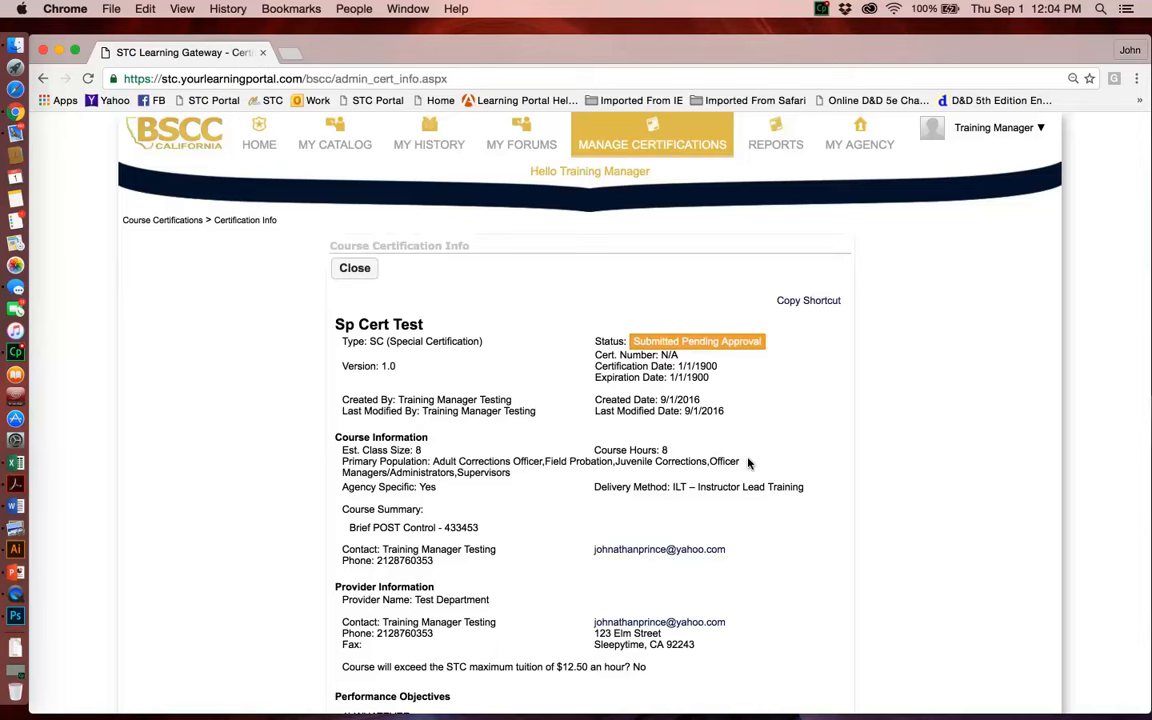
scroll(748, 463, "down", 3)
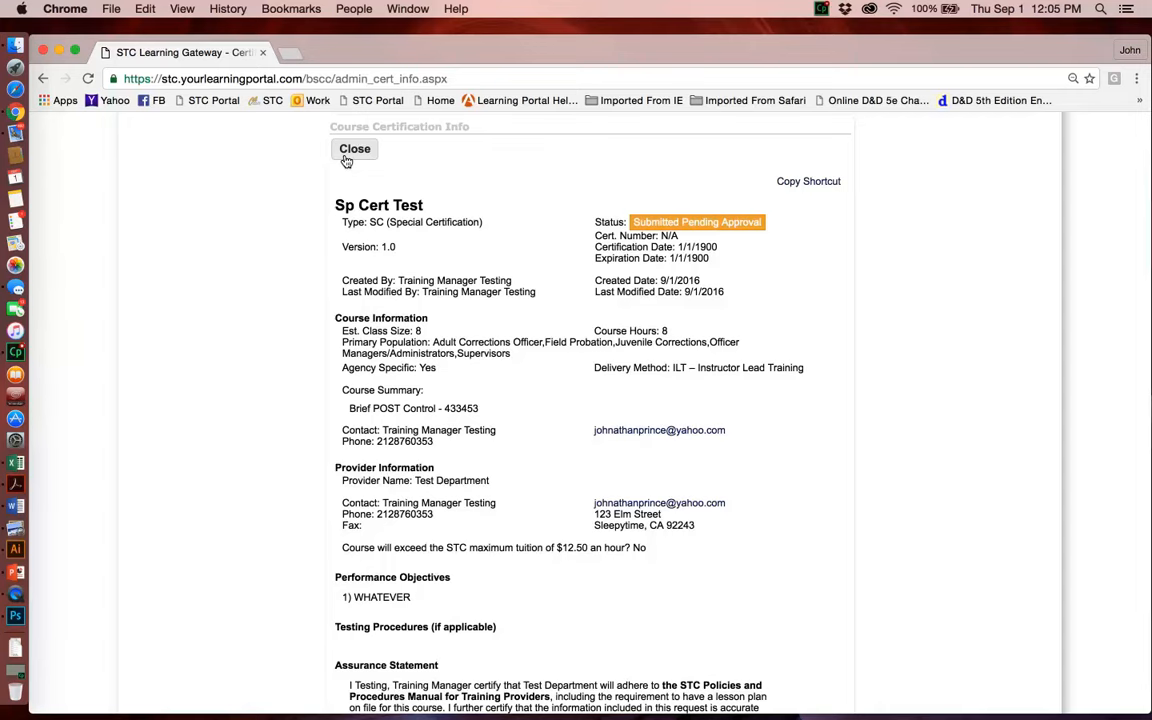
scroll(346, 161, "up", 4)
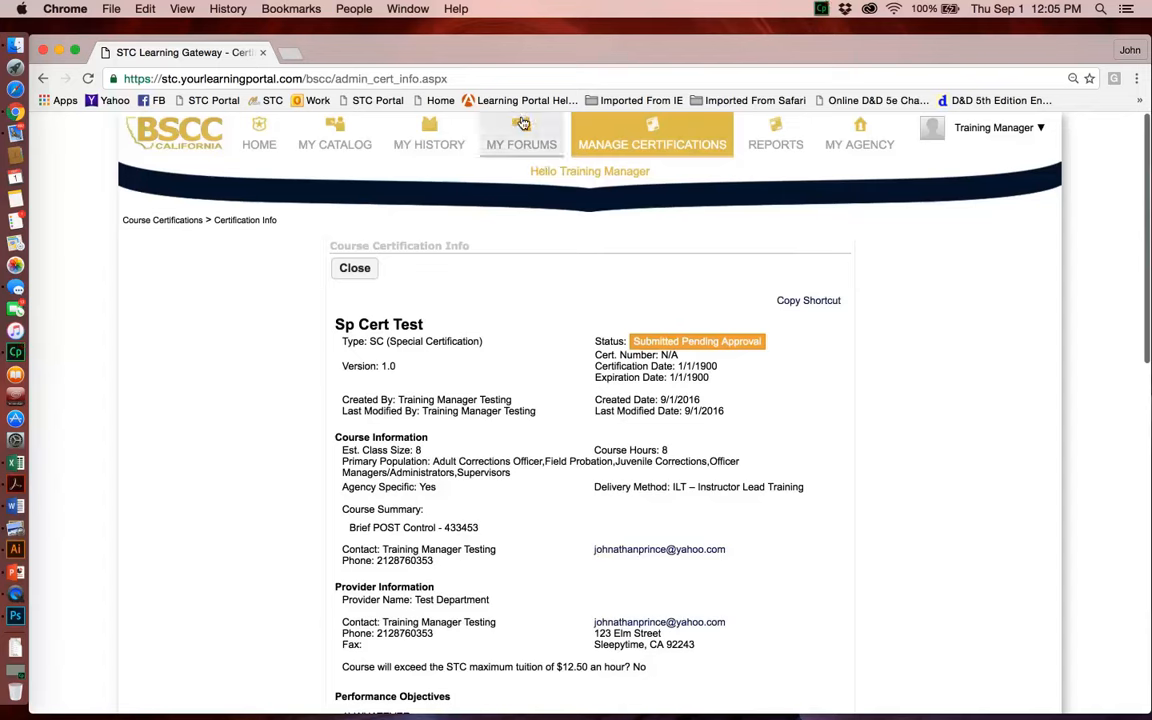